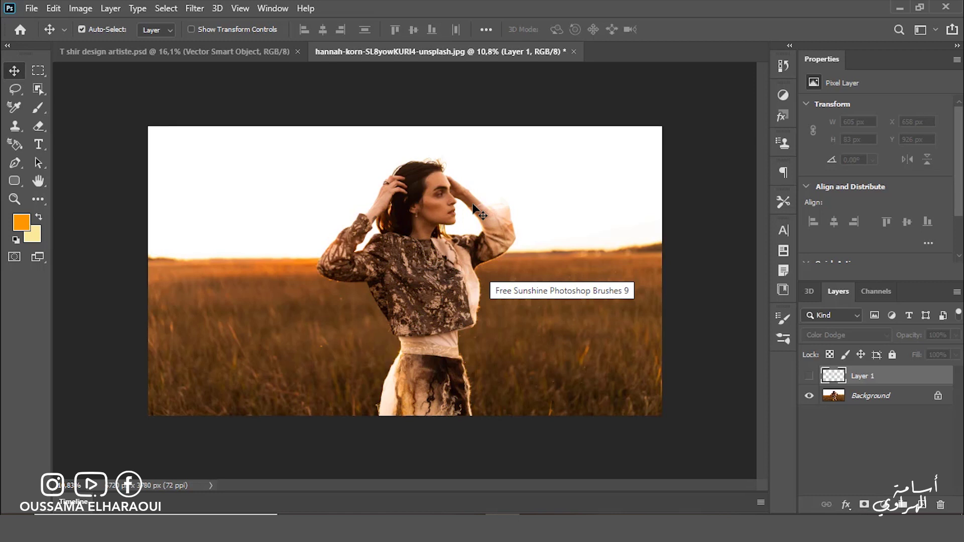
Step: Deselect Layer 1 on the wheat-field photo, leaving it empty and hidden above Background
left_click(562, 354)
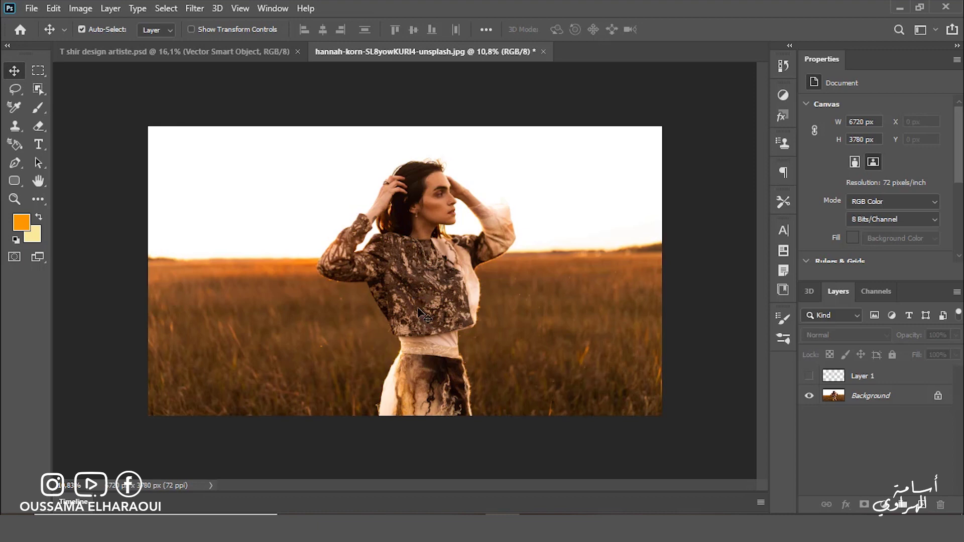
Step: Bring up the new fill or adjustment layer menu in the Layers panel
scroll(506, 321, "up", 3)
scroll(507, 327, "down", 2)
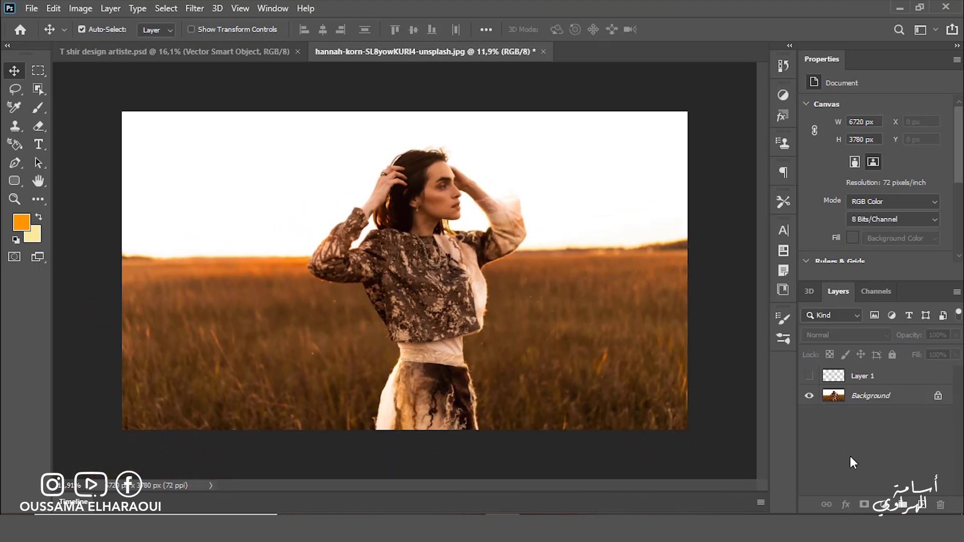
left_click(882, 504)
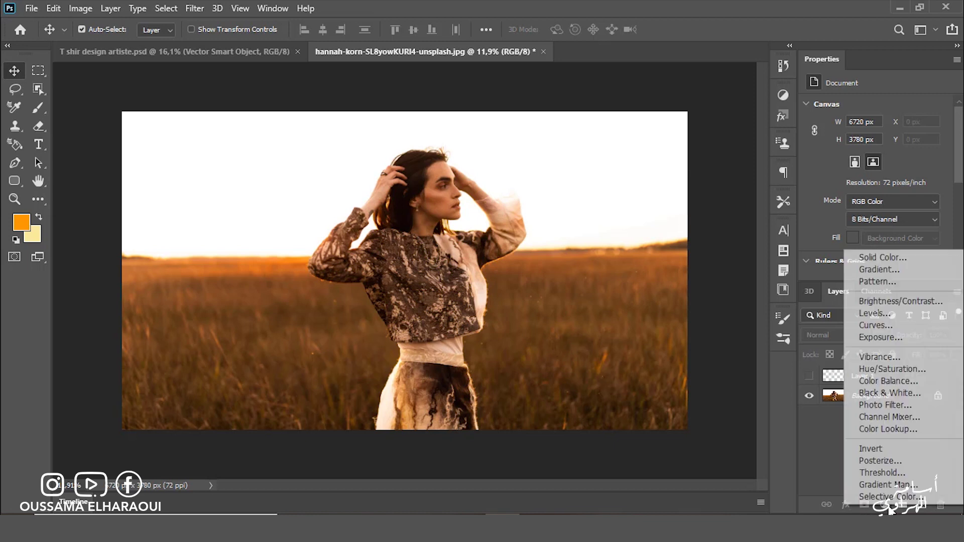
Step: Add a Gradient Fill layer over the photo and bring up its gradient editor
left_click(893, 272)
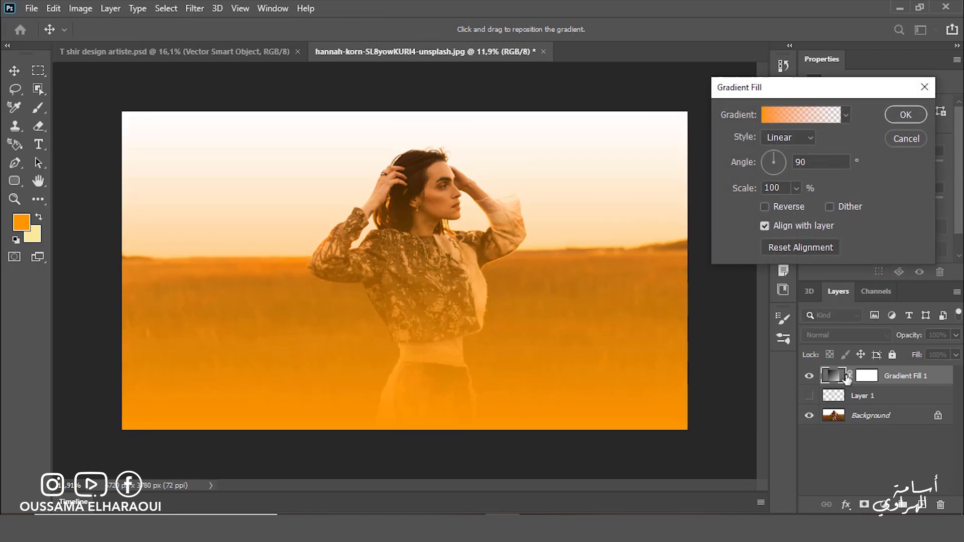
left_click(789, 120)
left_click_drag(703, 143, 682, 106)
Step: Switch to the orange-to-pale-yellow preset and set the end opacity stop to 0
left_click(529, 374)
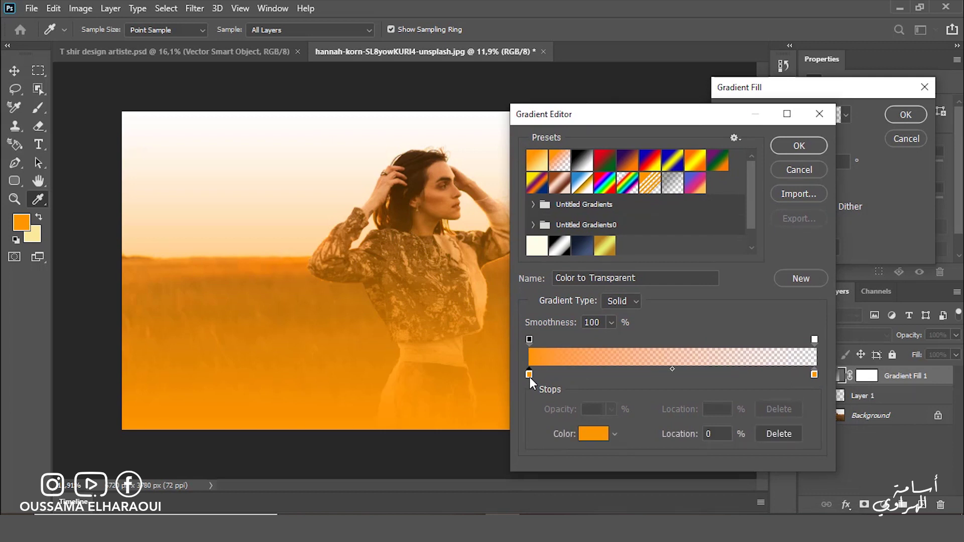
left_click(530, 340)
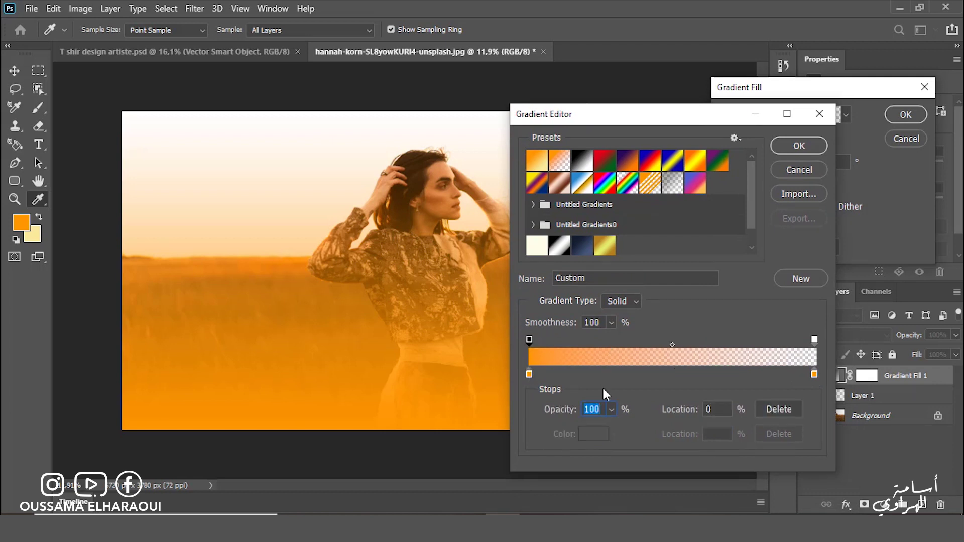
left_click(815, 340)
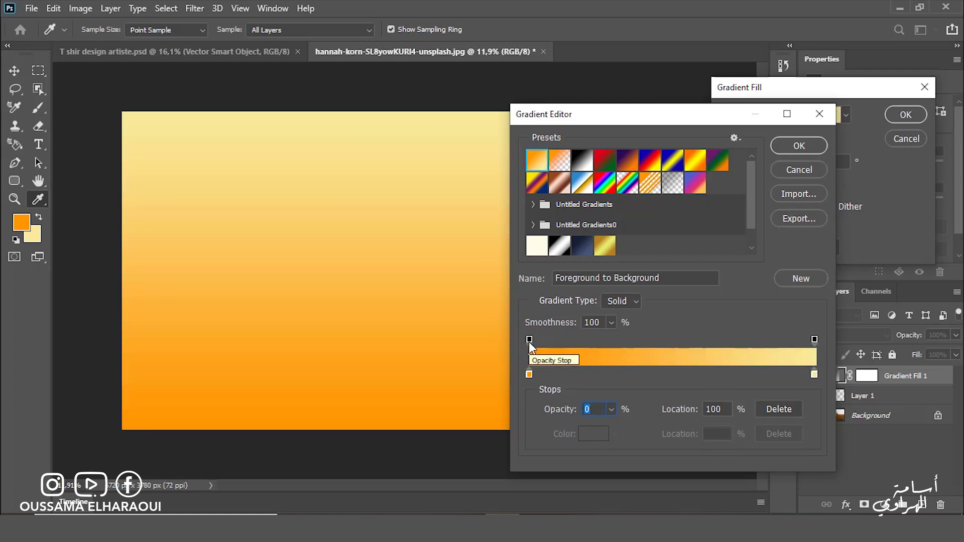
left_click(815, 340)
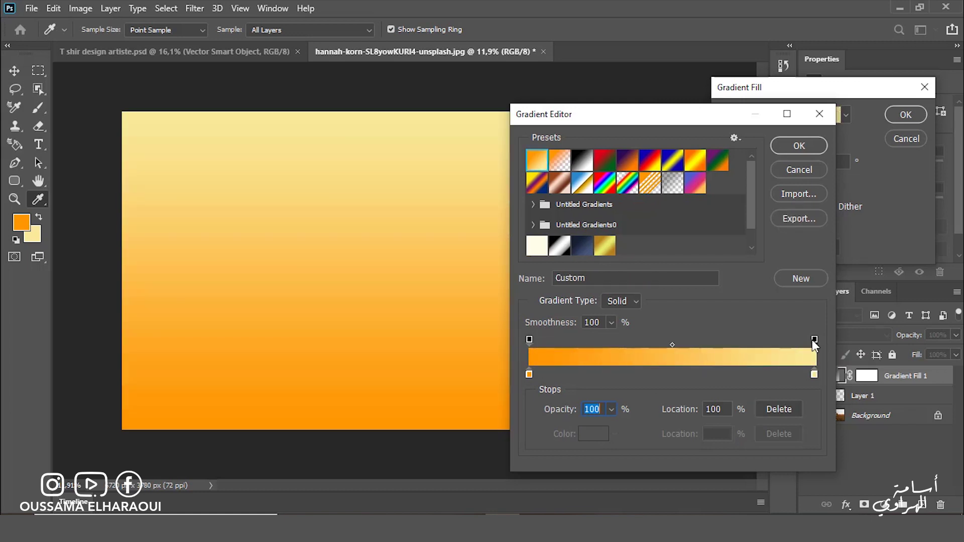
type("0")
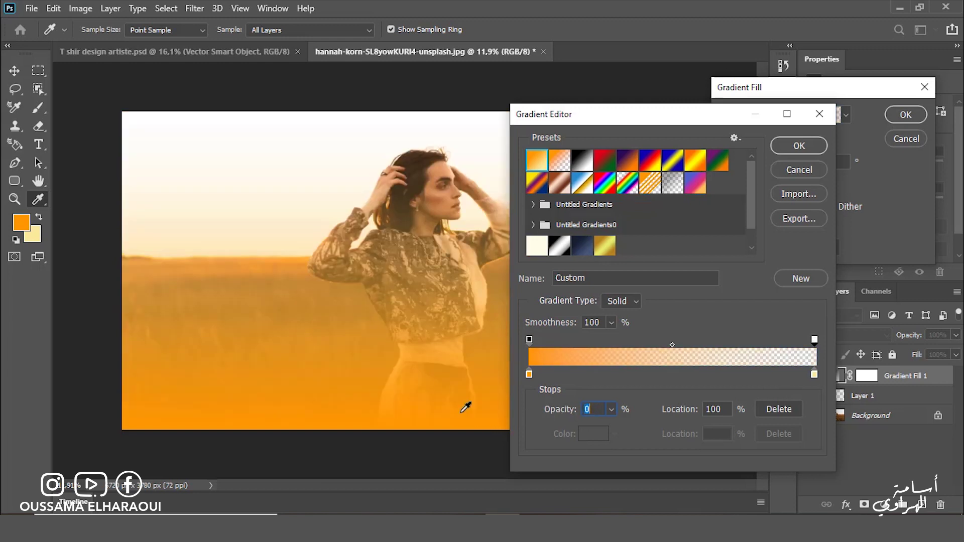
left_click(529, 375)
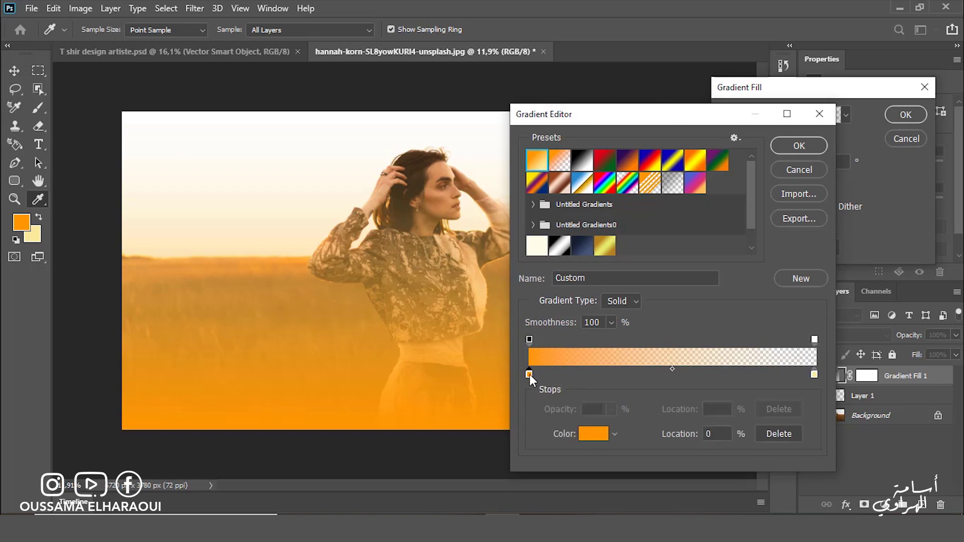
Step: Set the gradient's starting colour stop to cream FDF8DE
left_click(588, 436)
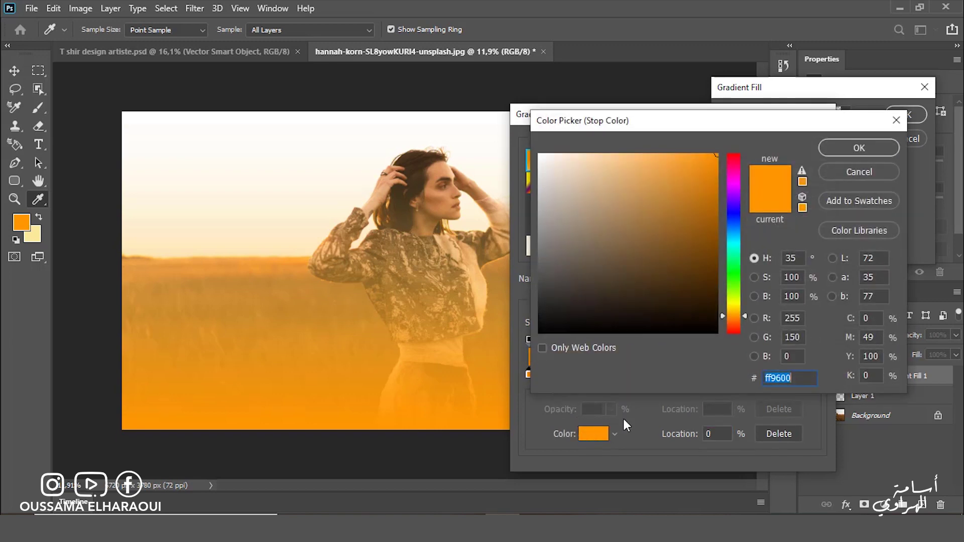
key("BackSpace")
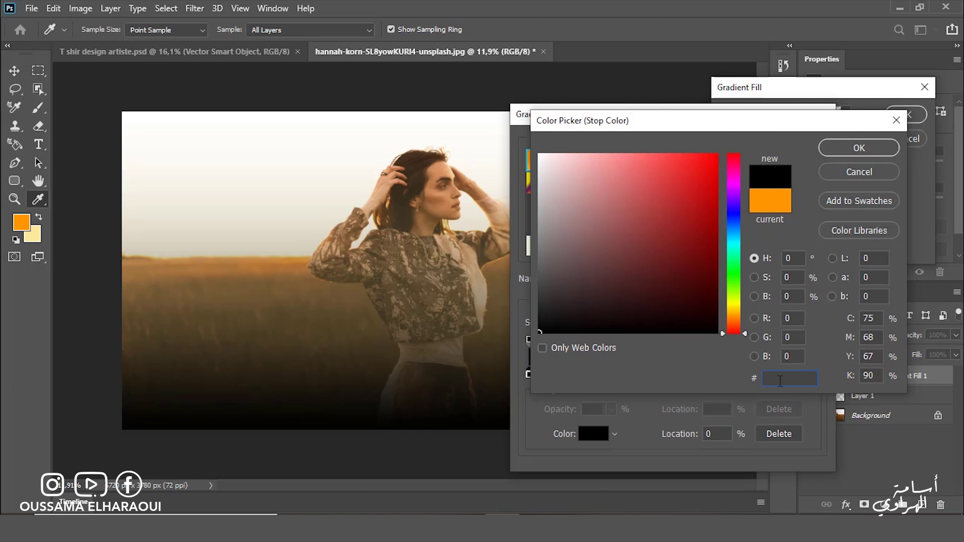
type("FD")
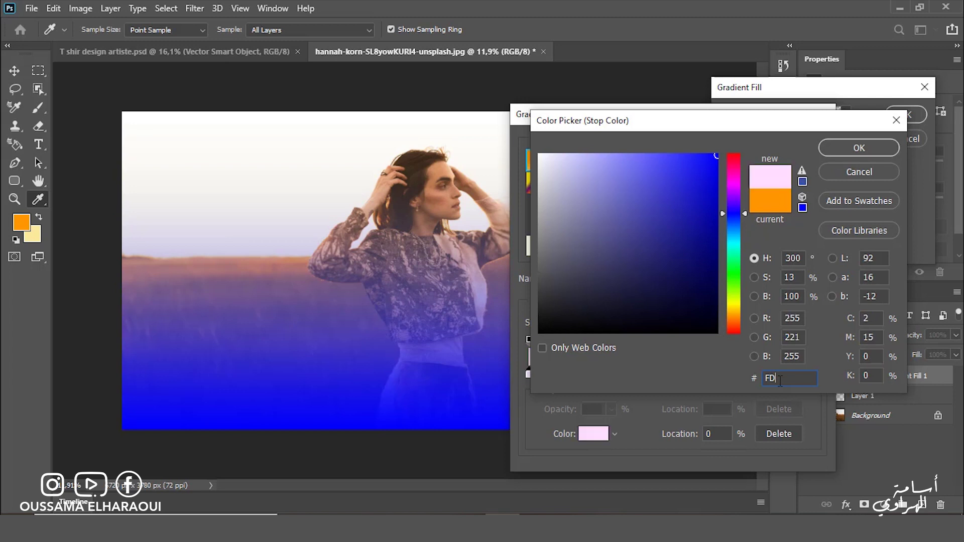
type("F3DE")
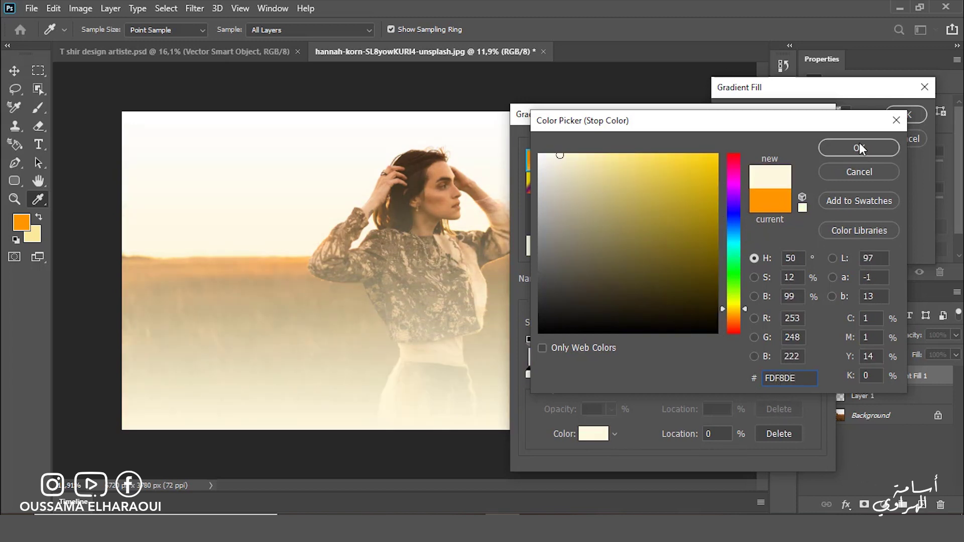
left_click_drag(801, 377, 774, 378)
left_click(858, 150)
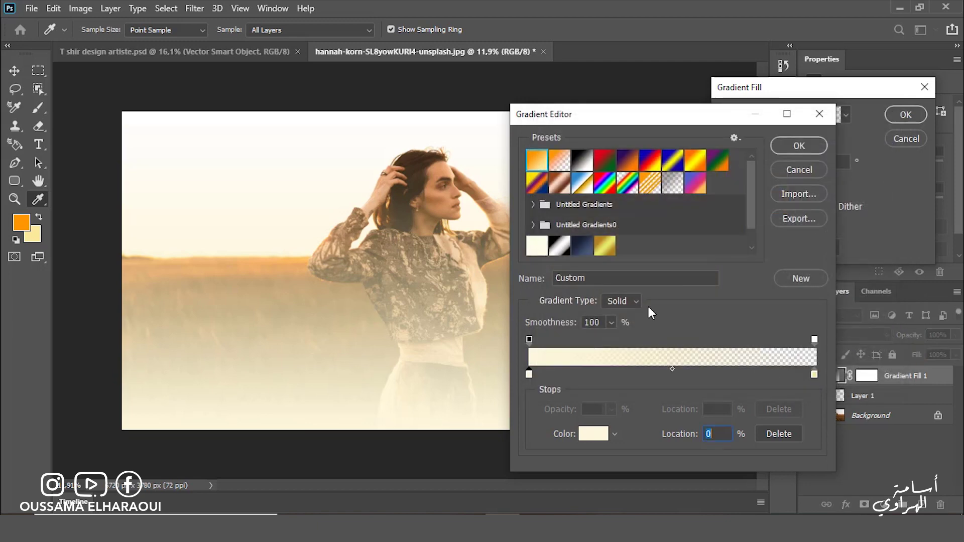
Step: Add a pale yellow FCE39F colour stop at 16%
left_click(572, 374)
left_click_drag(575, 376, 577, 376)
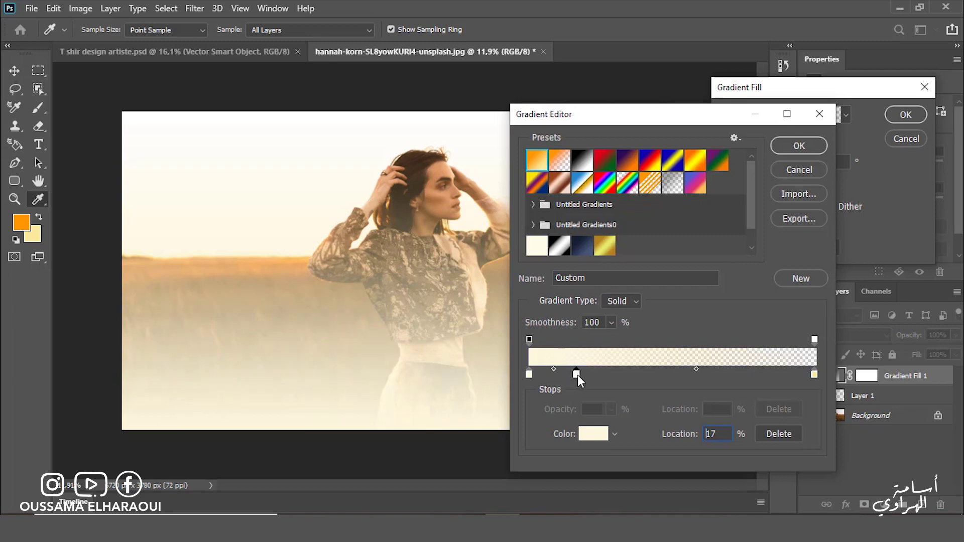
left_click(592, 437)
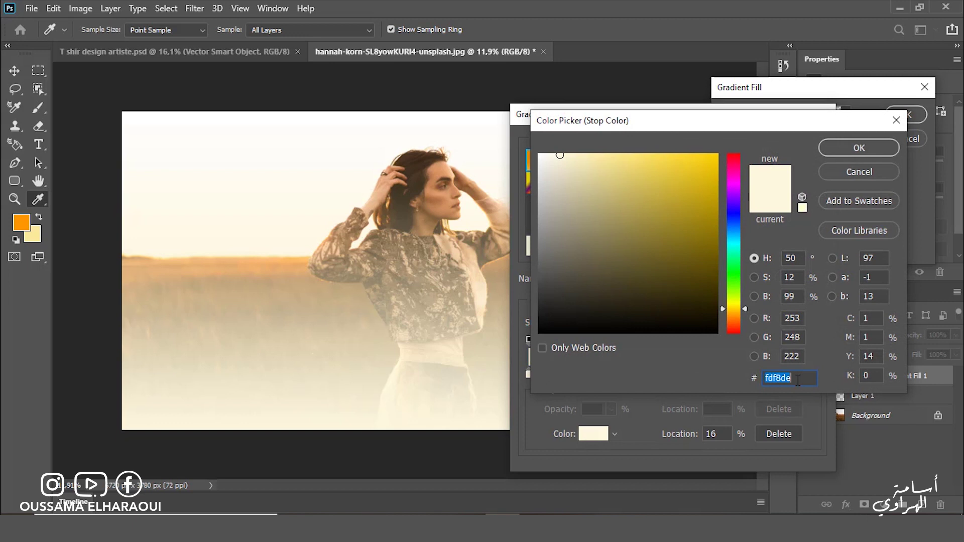
type("FCE")
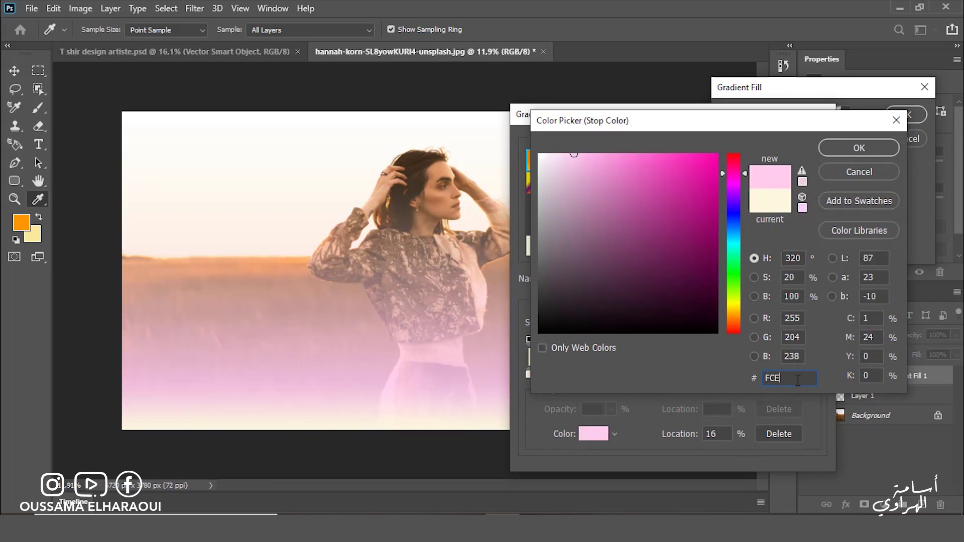
type("39F")
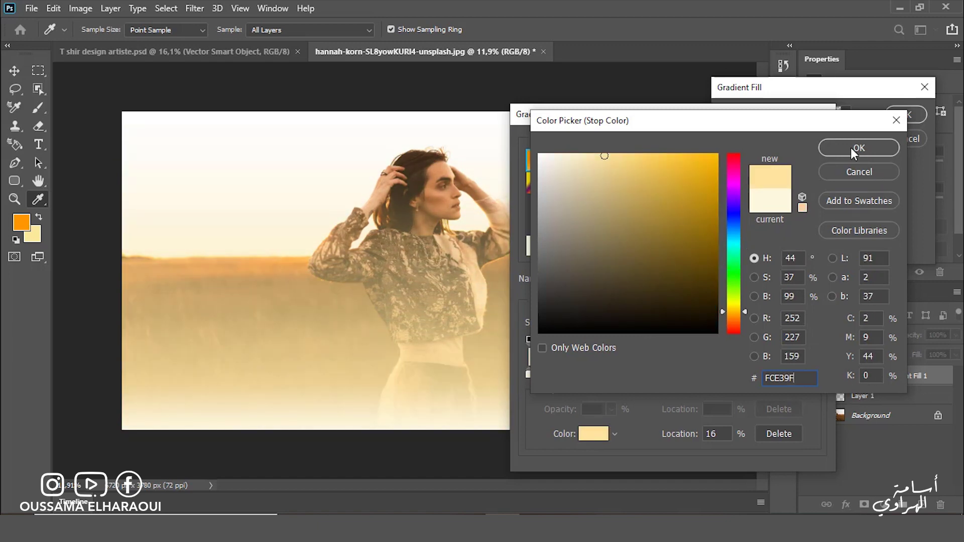
left_click(858, 149)
left_click(621, 373)
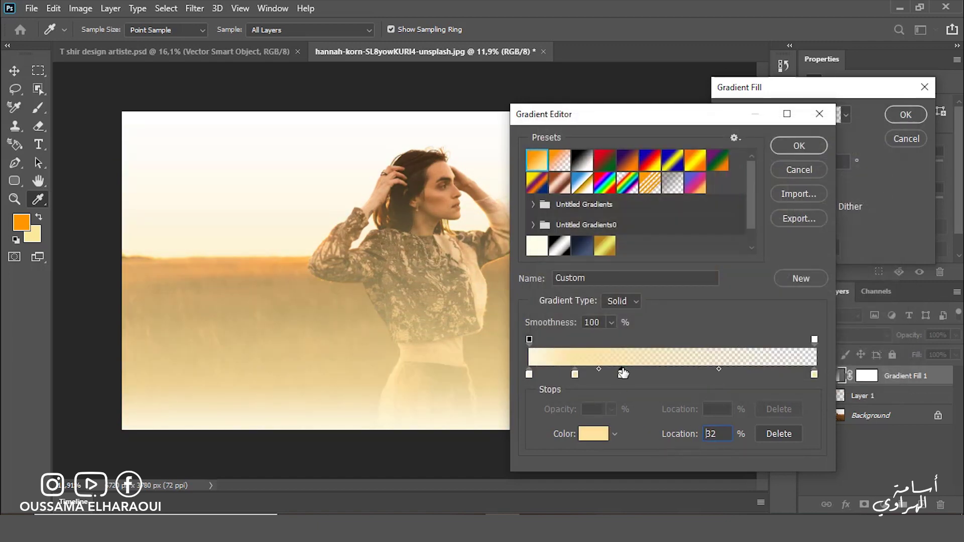
Step: Add a peach FFBC80 stop at 33% and a salmon FB9476 stop at 60%
left_click_drag(625, 373, 624, 373)
left_click(596, 434)
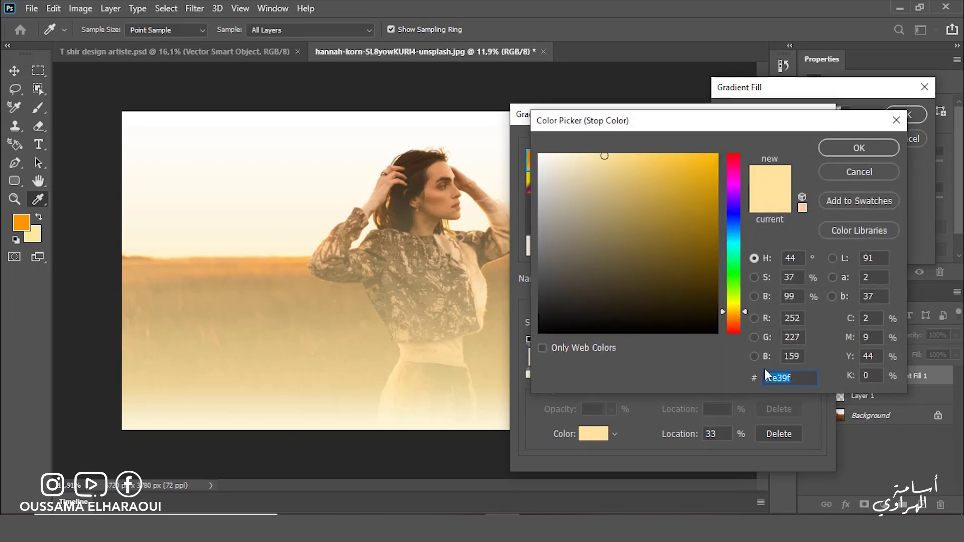
type("ff00FFBC80")
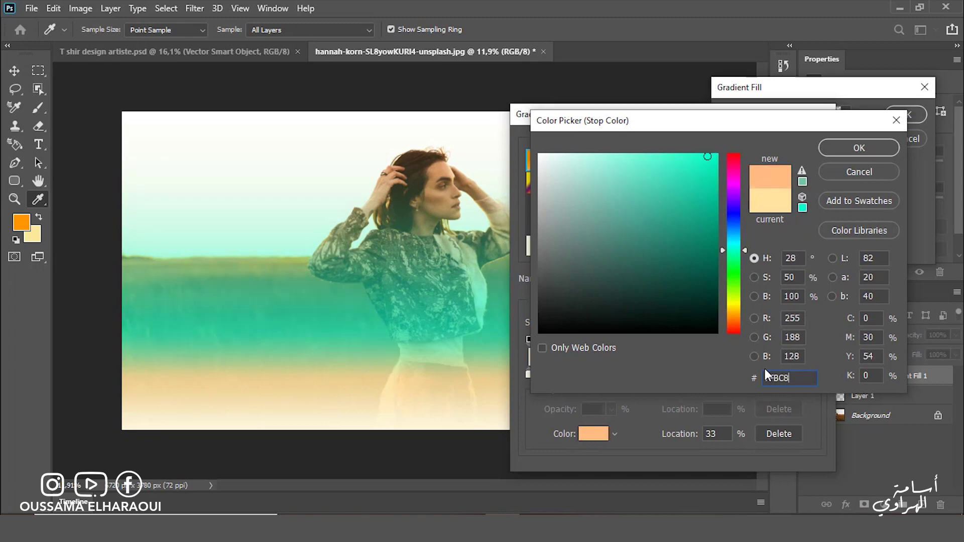
left_click(857, 149)
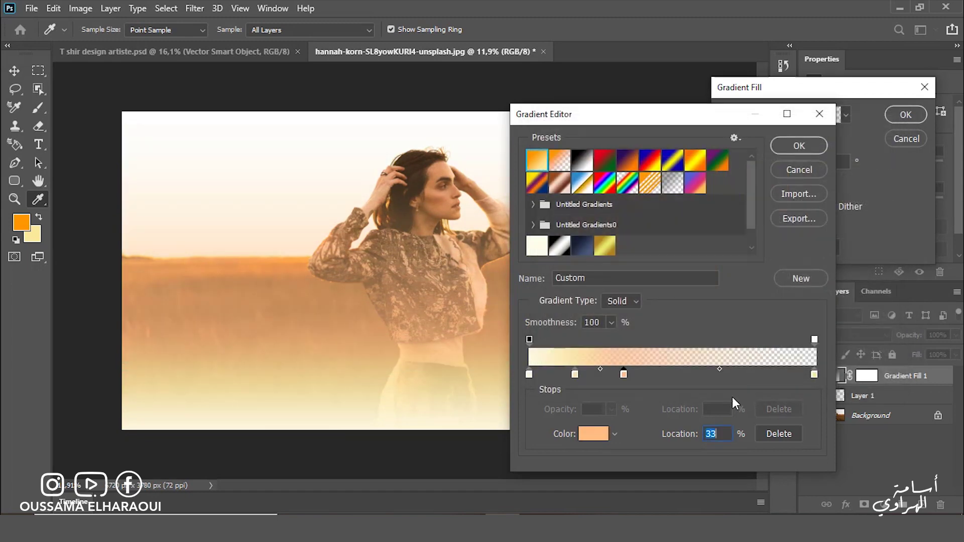
left_click_drag(689, 374, 701, 375)
left_click(601, 433)
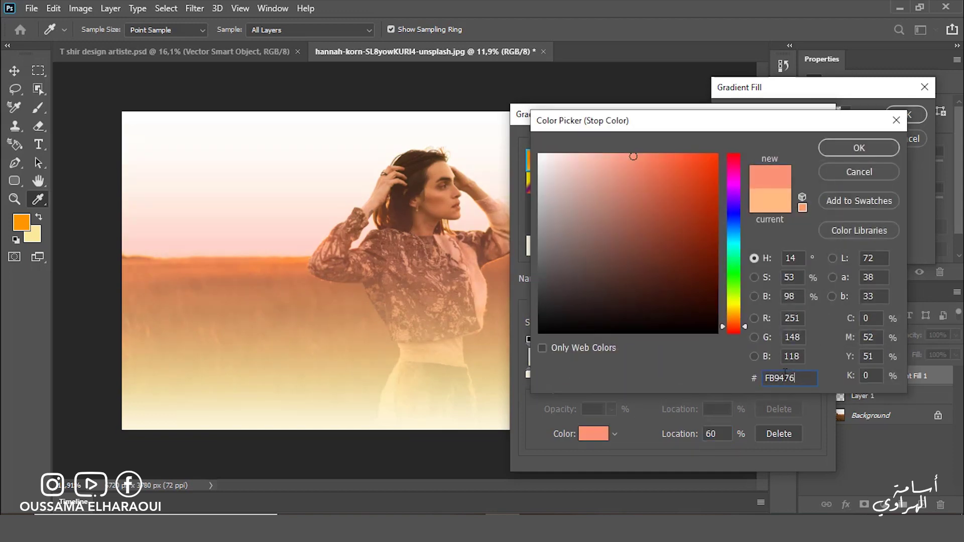
left_click(857, 153)
Step: Make the gradient's end colour stop grey 838383 and apply the custom gradient
left_click(814, 375)
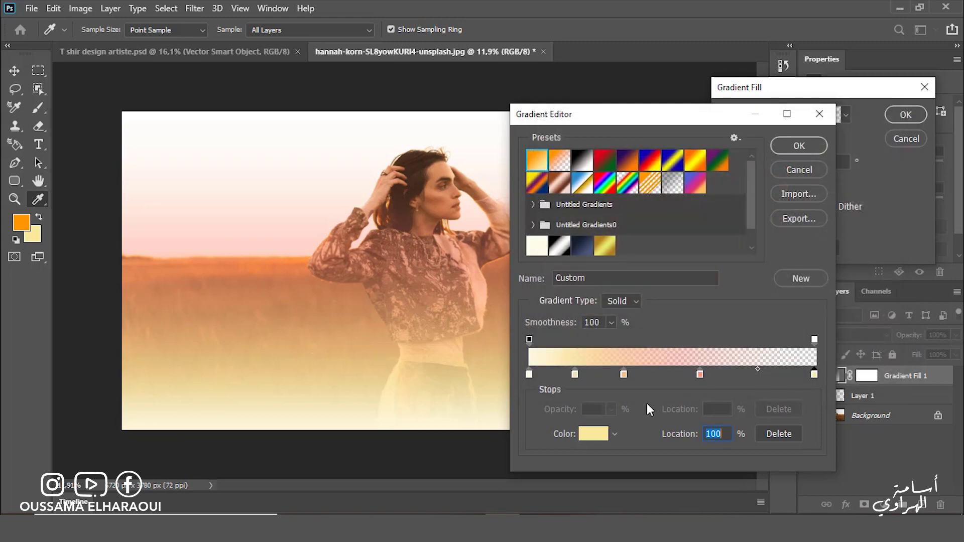
left_click(594, 432)
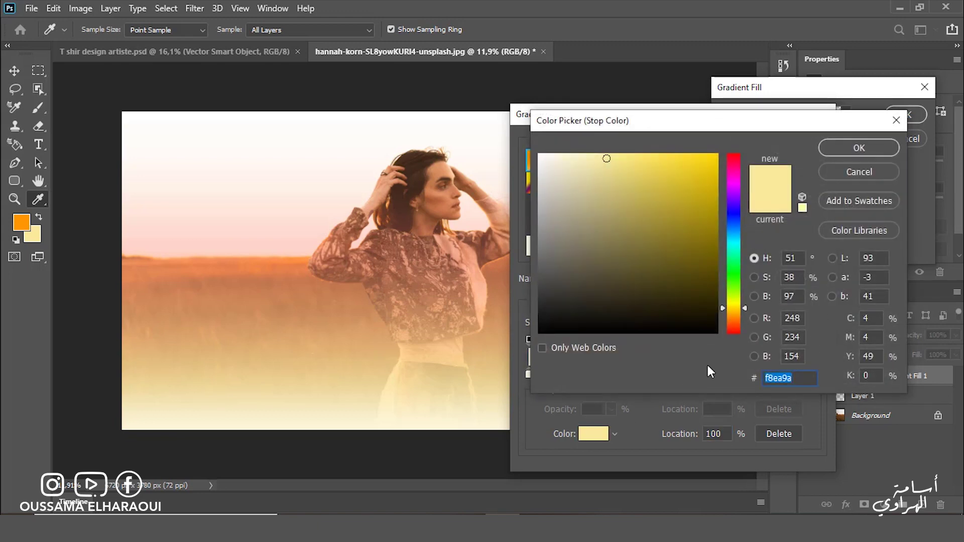
type("838383")
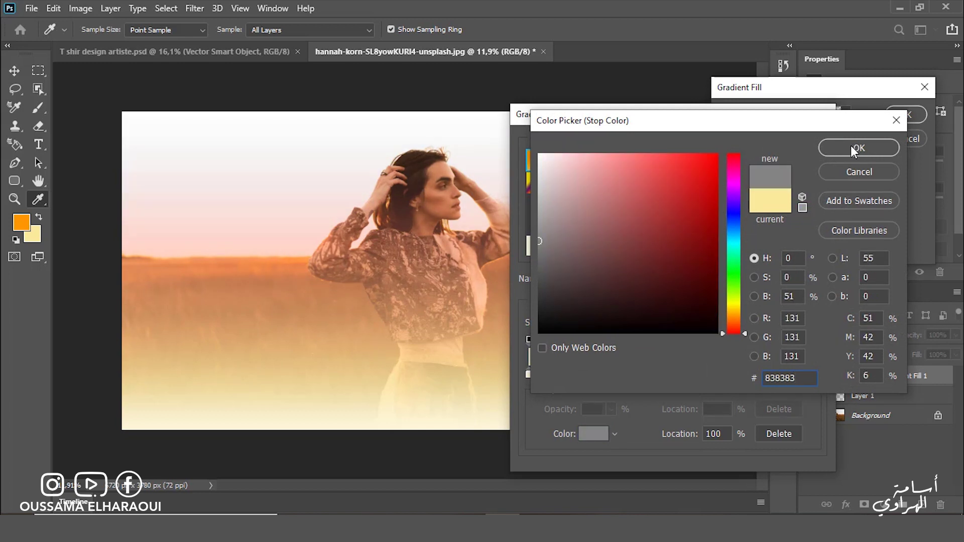
left_click(853, 149)
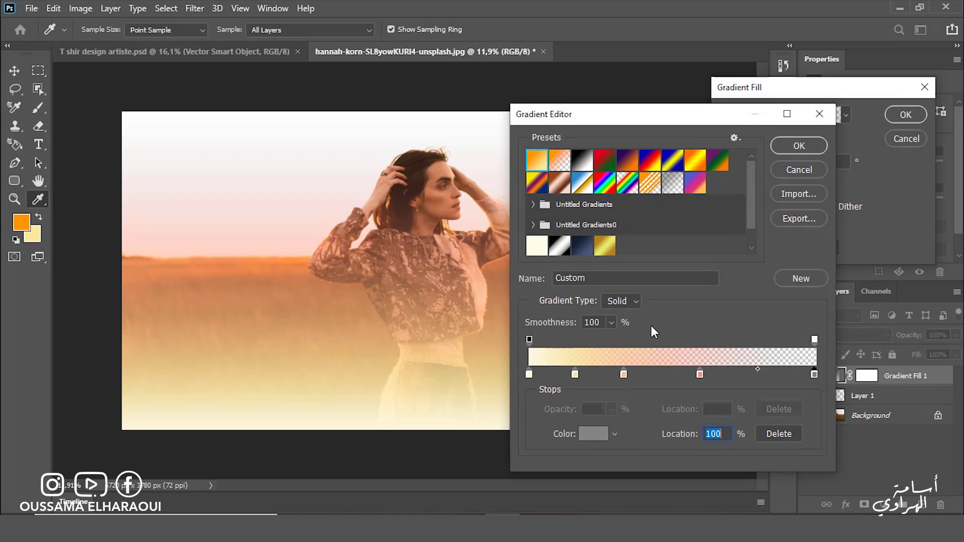
left_click(786, 145)
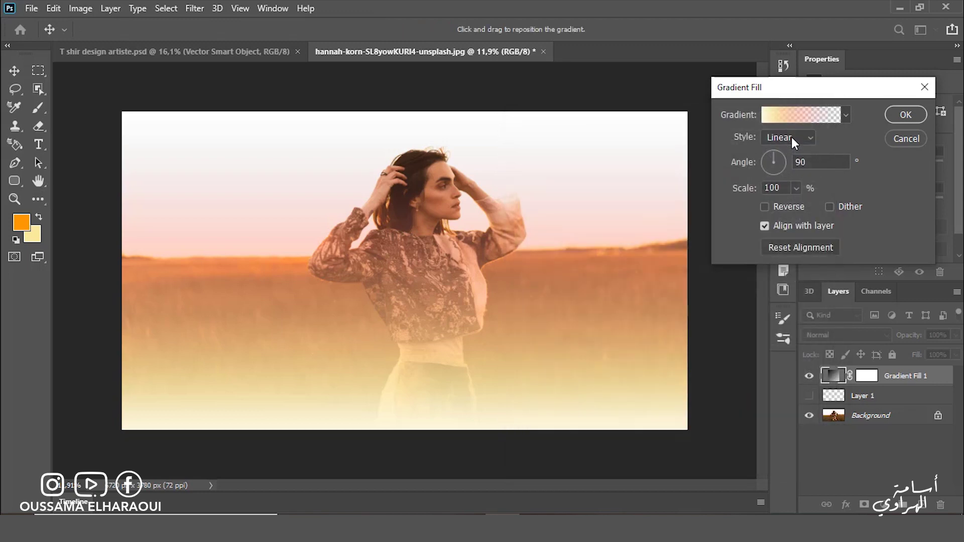
Step: Switch the gradient fill style to Radial and drag the glow to the upper-left horizon
left_click(792, 140)
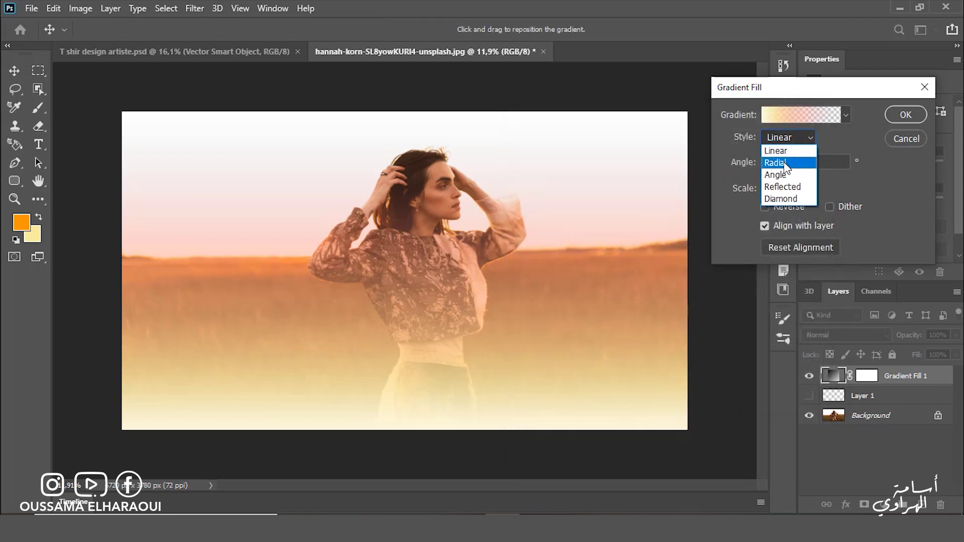
left_click(779, 161)
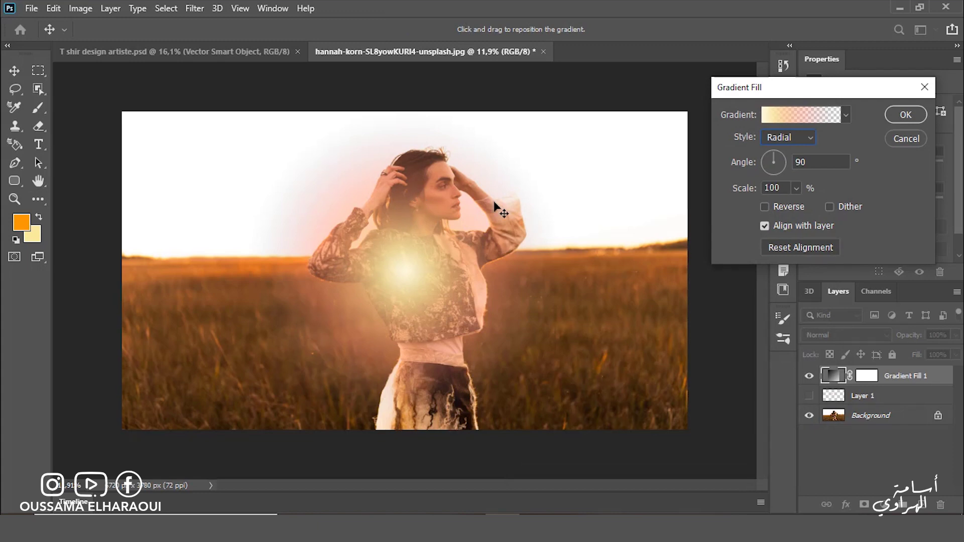
mouse_move(465, 339)
left_mouse_down()
mouse_move(302, 283)
mouse_move(273, 232)
mouse_move(260, 230)
mouse_move(271, 241)
mouse_move(251, 237)
mouse_move(269, 232)
left_mouse_up()
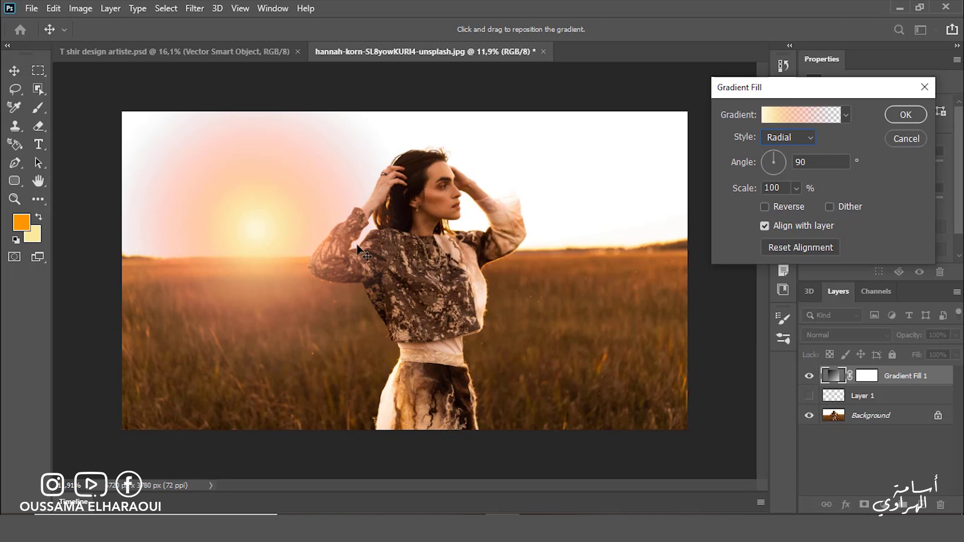
Step: Set Gradient Fill 1's blend mode to Hard Light, keeping opacity at 100%
left_click(907, 114)
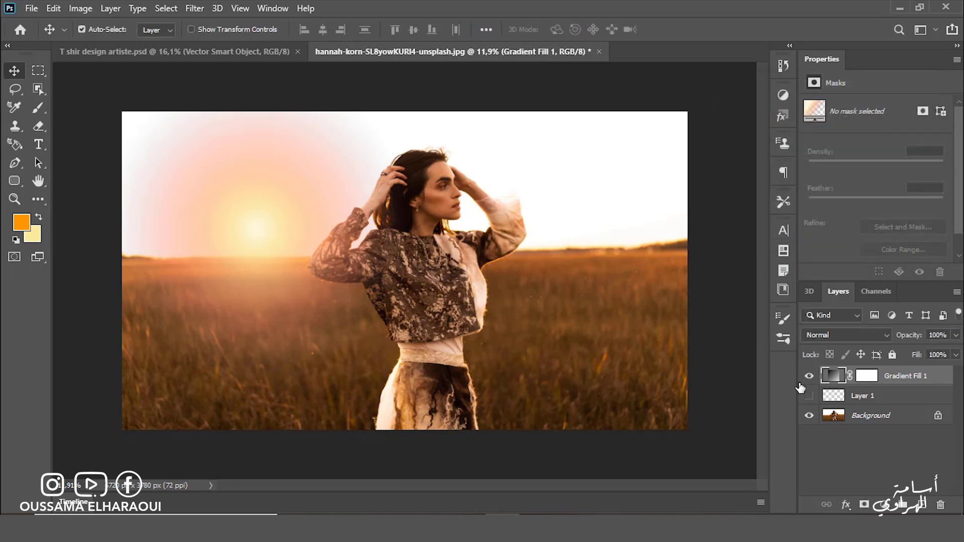
left_click(835, 336)
left_click(922, 401)
left_click(852, 340)
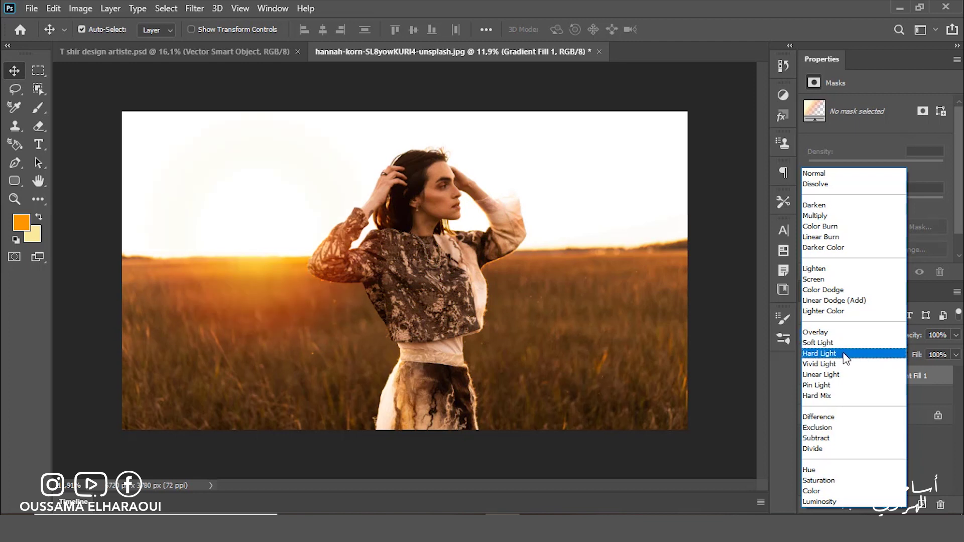
left_click(845, 358)
left_click(956, 335)
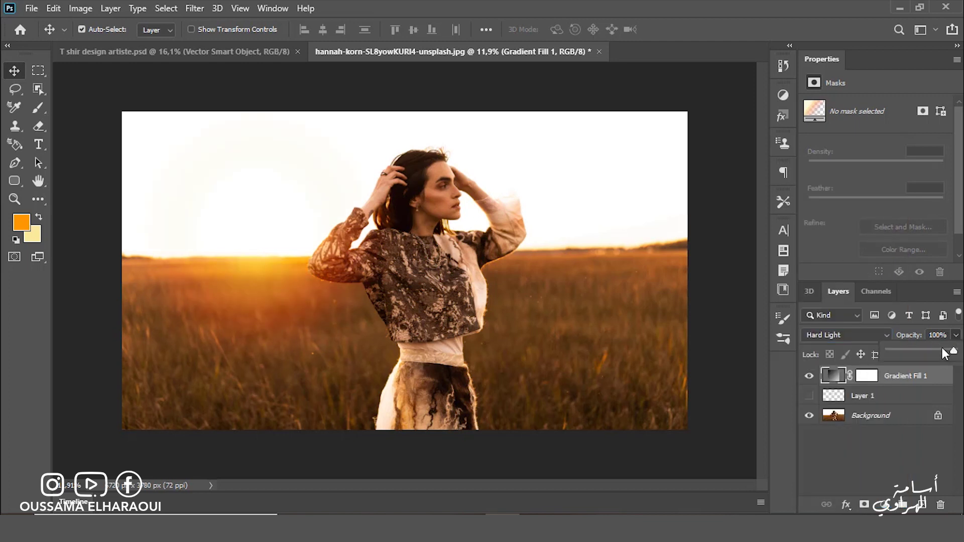
left_click_drag(925, 349, 959, 351)
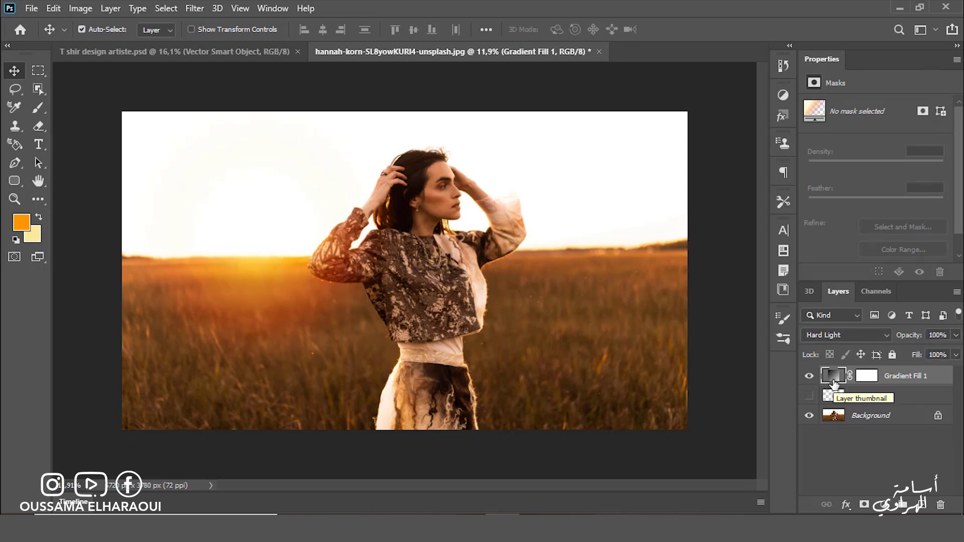
Step: Give the radial glow angle 144.05° and scale 122, repositioning it behind the woman
double_click(834, 379)
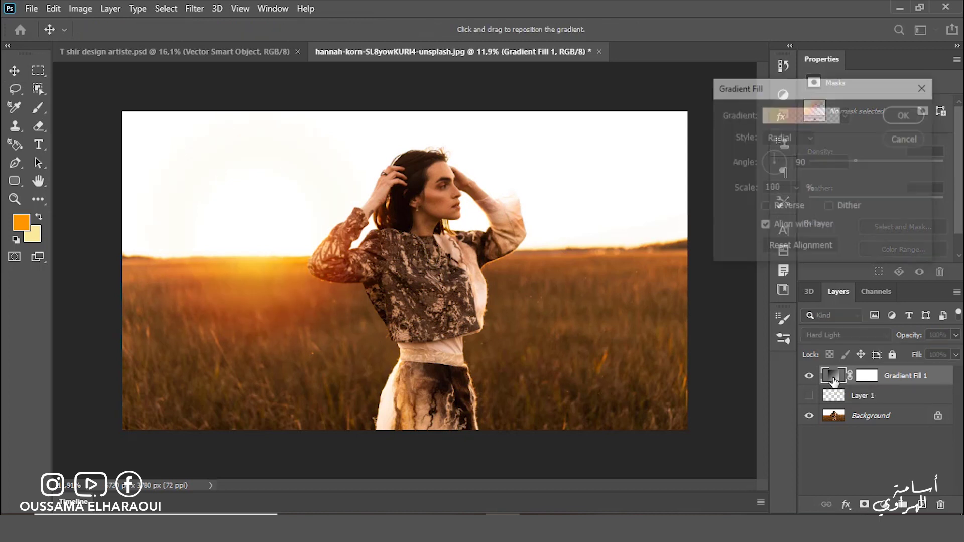
mouse_move(776, 160)
left_mouse_down()
mouse_move(767, 157)
mouse_move(769, 168)
left_mouse_up()
left_click(796, 188)
mouse_move(796, 206)
left_mouse_down()
mouse_move(823, 203)
mouse_move(794, 203)
left_mouse_up()
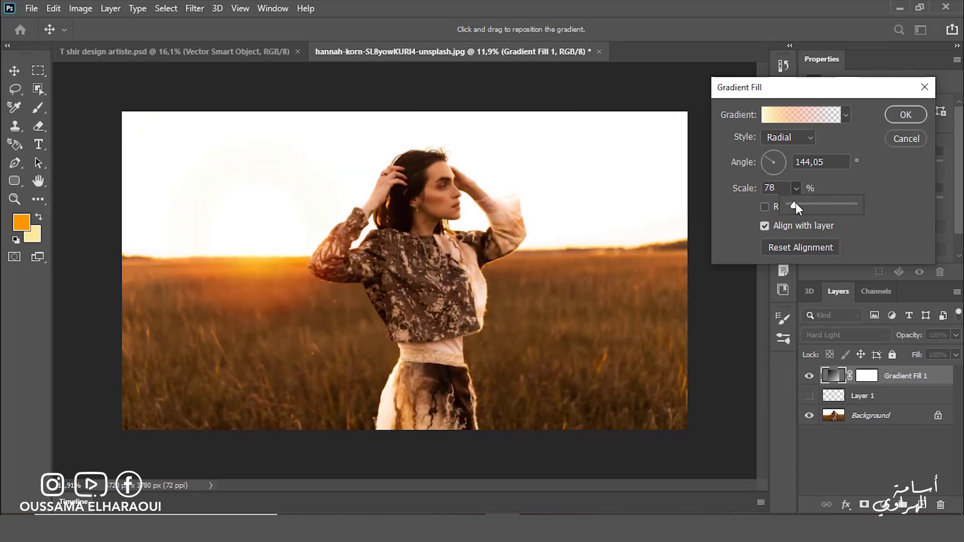
mouse_move(275, 250)
left_mouse_down()
mouse_move(303, 226)
mouse_move(254, 220)
left_mouse_up()
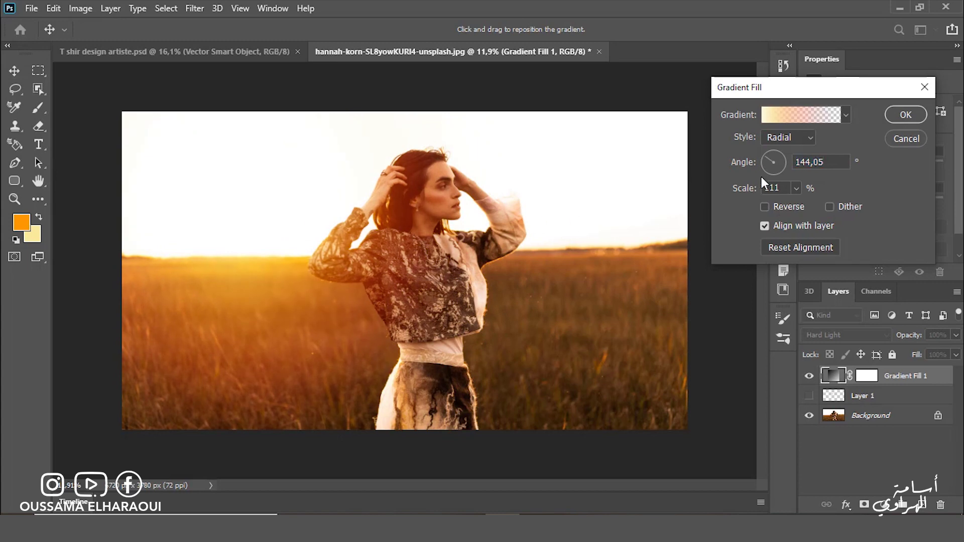
type("122")
mouse_move(308, 222)
left_mouse_down()
mouse_move(663, 211)
mouse_move(280, 215)
left_mouse_up()
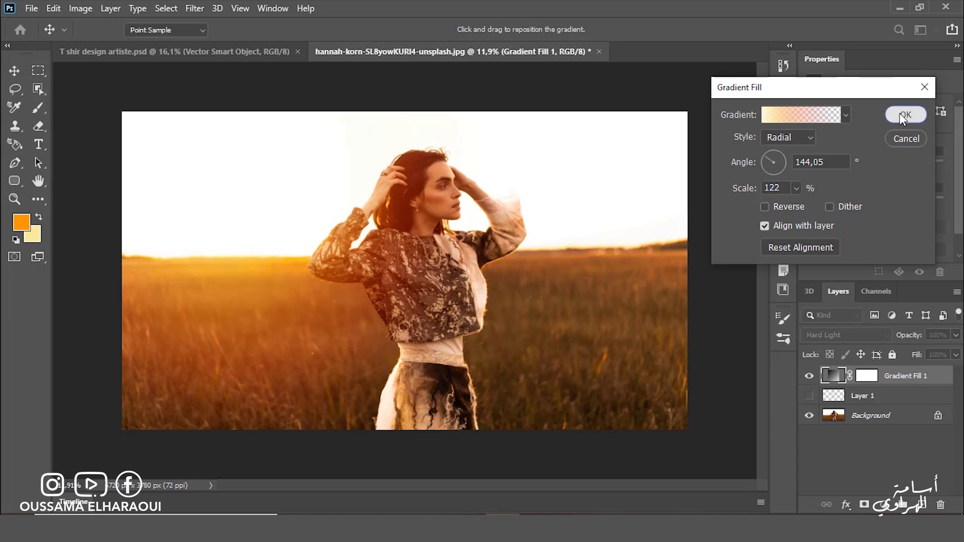
left_click(899, 113)
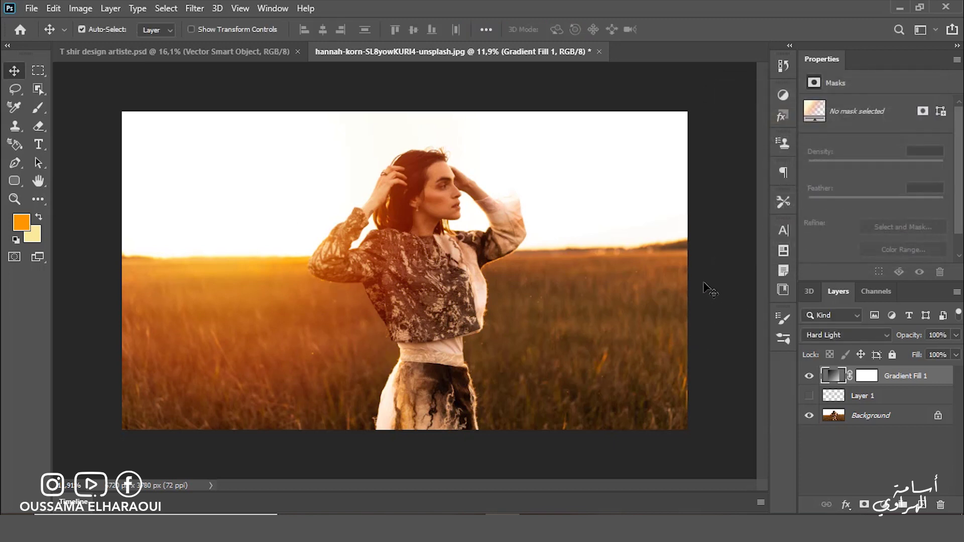
left_click(38, 107)
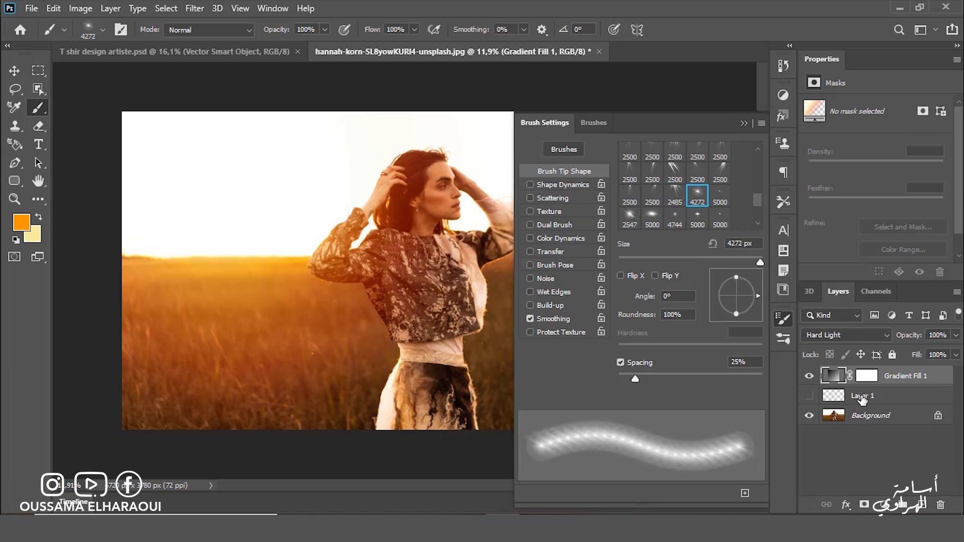
Step: Add a new Layer 2 and shrink the brush to about 1064 pixels
left_click(923, 505)
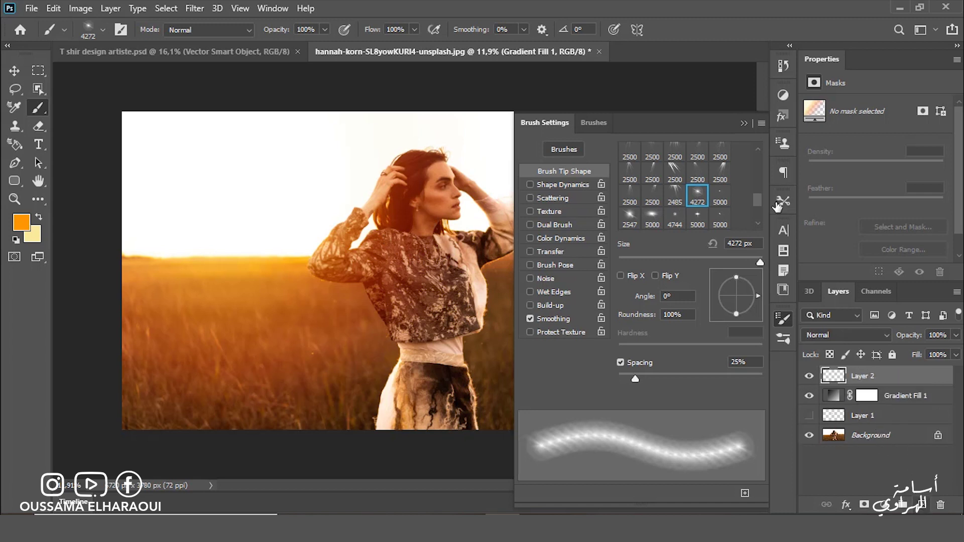
left_click(744, 123)
left_click_drag(399, 284, 295, 276)
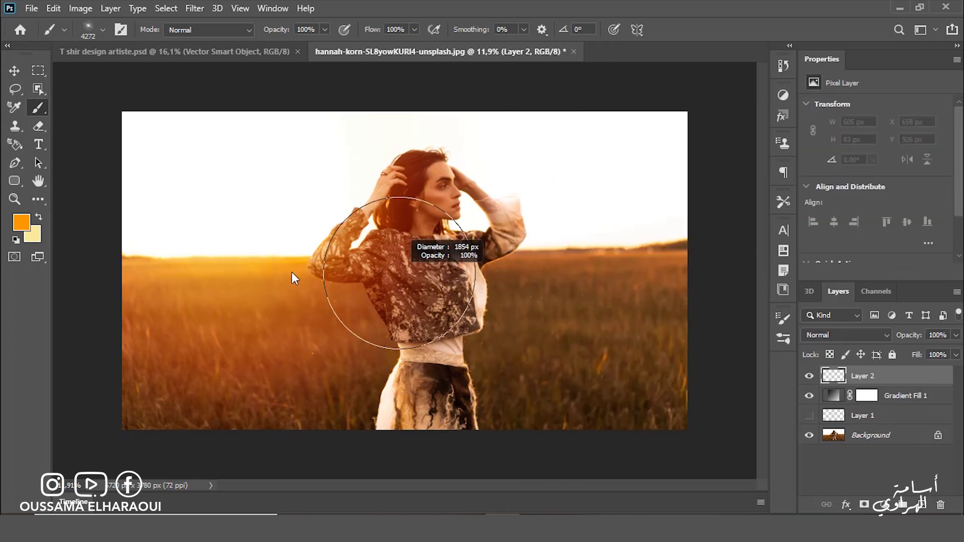
left_click(406, 275)
key("ctrl+z")
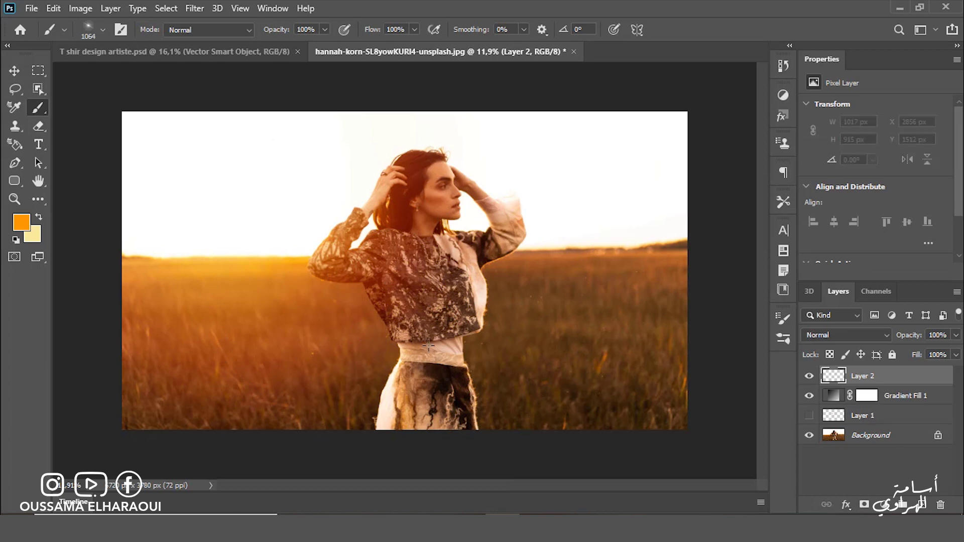
Step: Sample a warm orange and paint a soft glow at the woman's shoulder, nudging it into place
left_click(302, 259, "alt")
left_click_drag(301, 259, 302, 258)
left_click(374, 233)
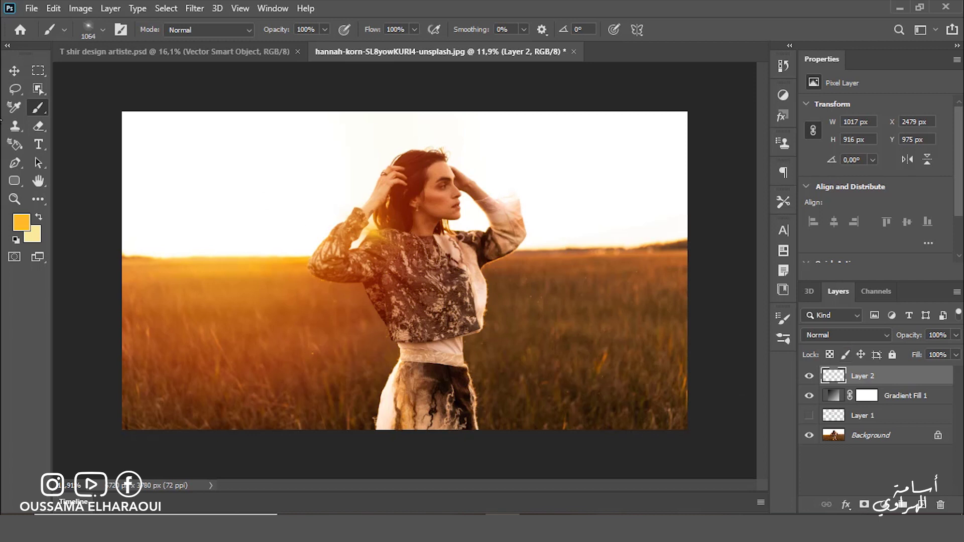
left_click(24, 70)
left_click_drag(372, 234, 372, 227)
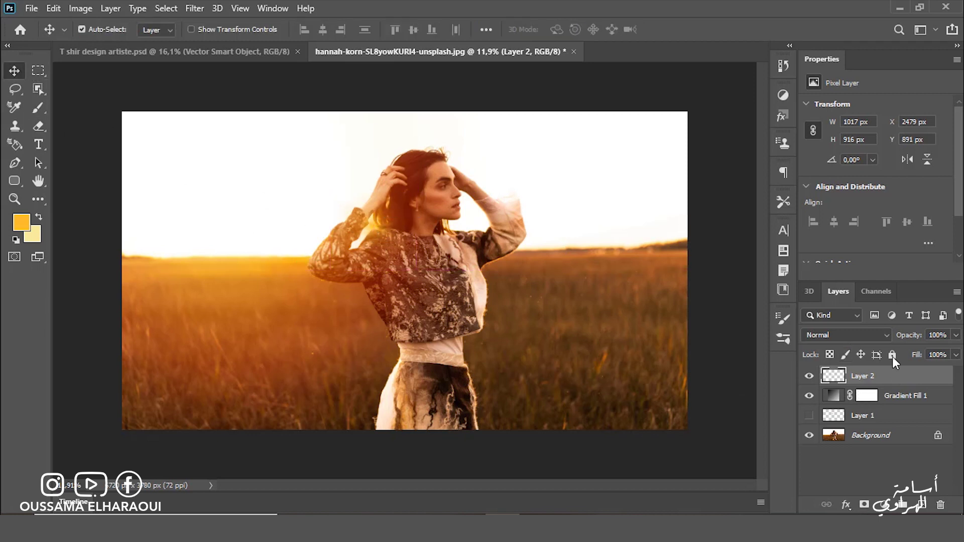
Step: Blend Layer 2 in Color Dodge at 87% opacity, zooming in to check the arm and hair
left_click(868, 335)
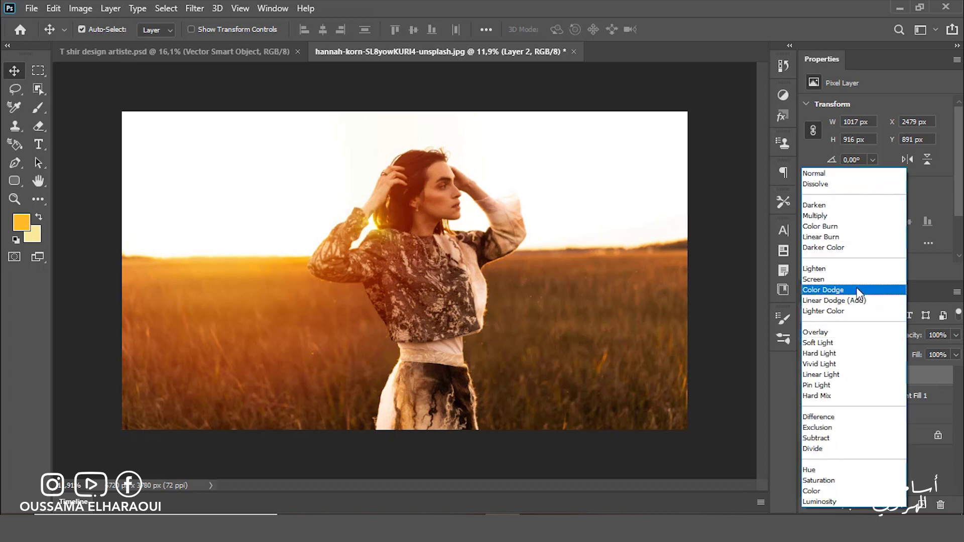
left_click(858, 291)
left_click(957, 337)
left_click_drag(956, 350, 944, 353)
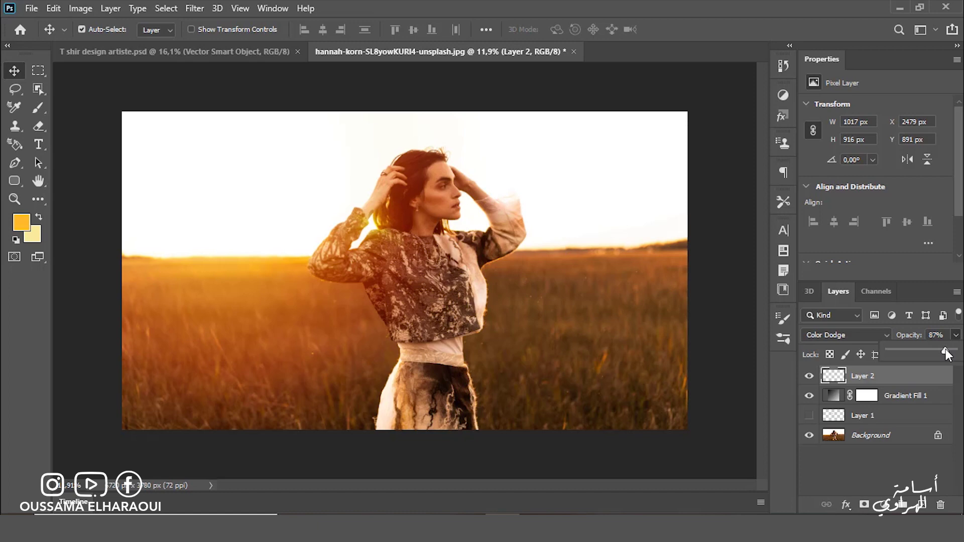
key("z")
mouse_move(415, 269)
left_mouse_down()
mouse_move(380, 257)
mouse_move(449, 250)
left_mouse_up()
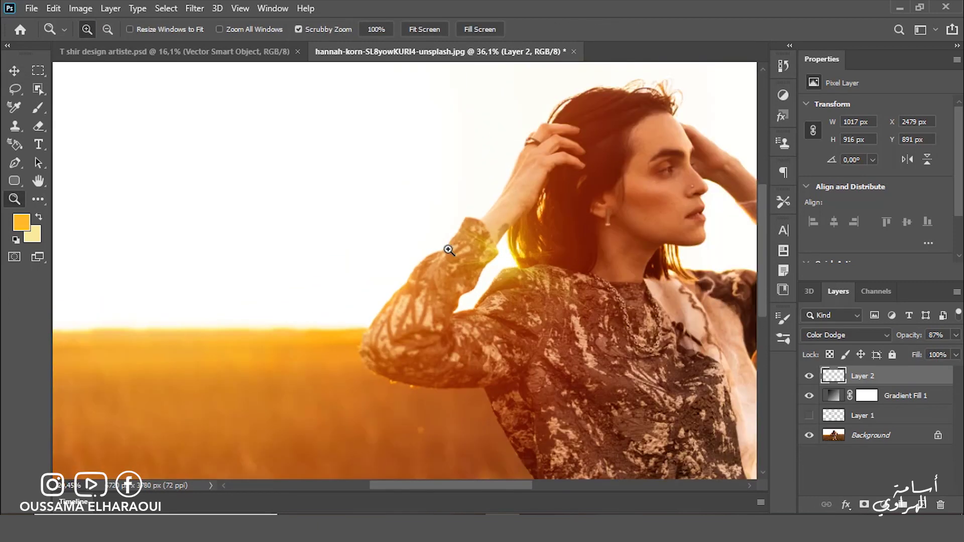
key("ctrl+0")
left_click(14, 70)
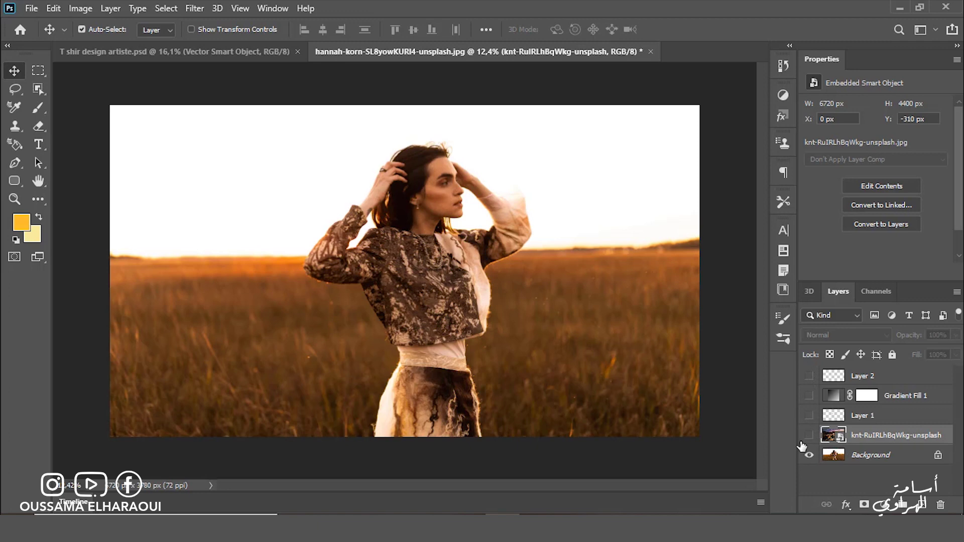
Step: Make the mountain road photo and the Gradient Fill 1 sun glow visible over it
left_click(809, 435)
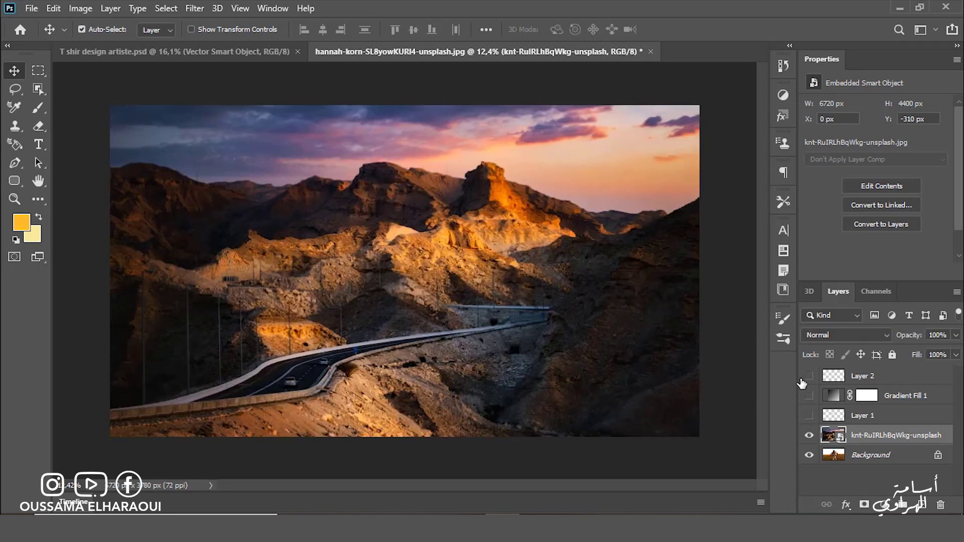
left_click(809, 396)
left_click(833, 395)
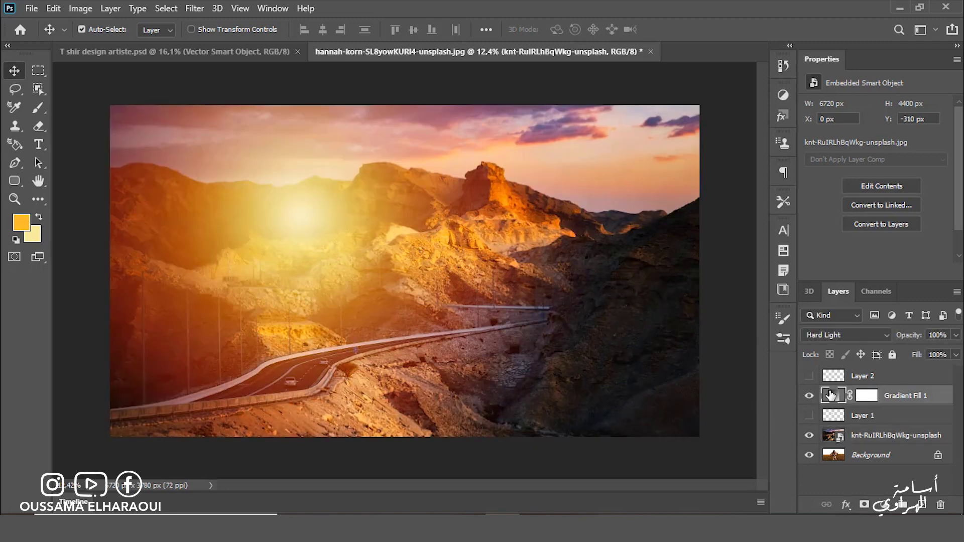
double_click(833, 395)
Step: Move the glow over the right-hand ridges at Scale 67% and Angle -150.7°
left_click_drag(357, 259, 621, 243)
left_click(797, 188)
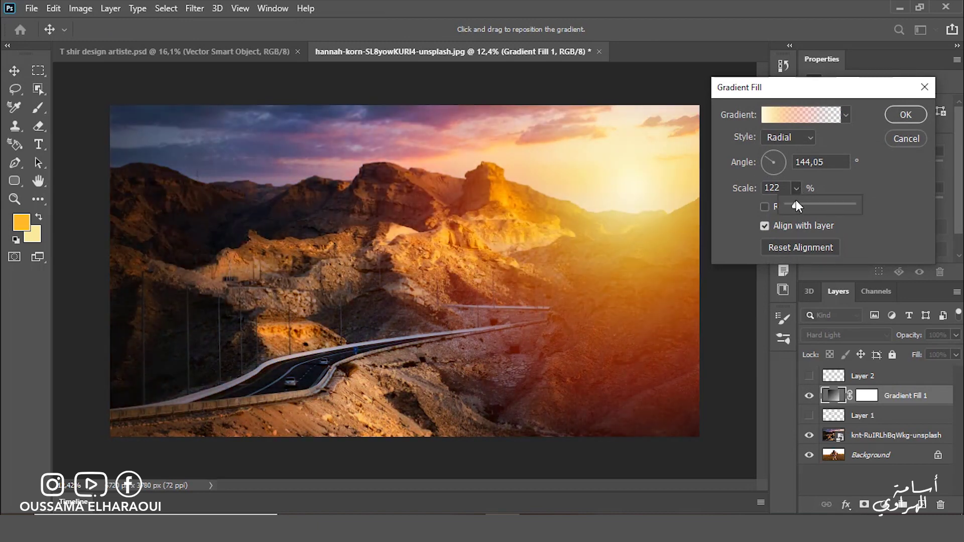
left_click_drag(790, 204, 792, 204)
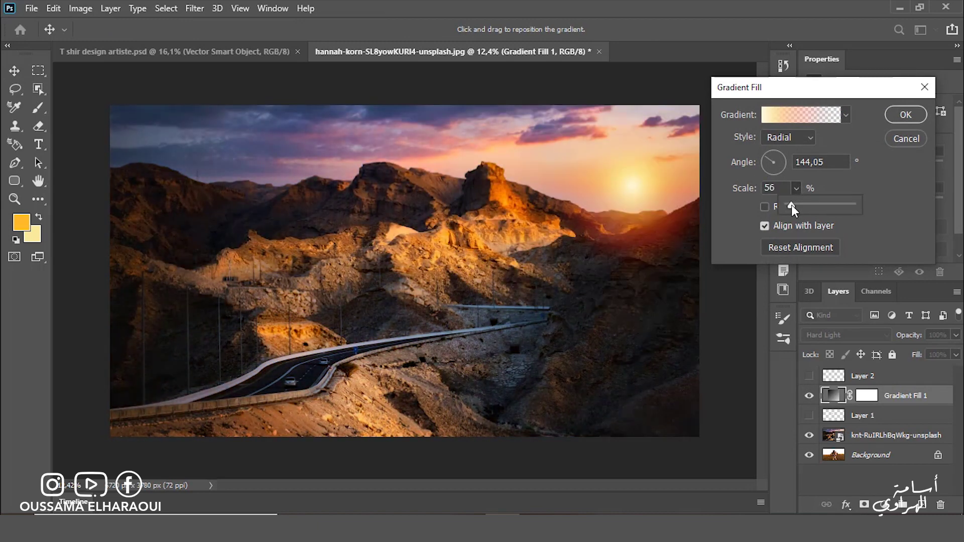
left_click(648, 201)
left_click(765, 163)
left_click_drag(765, 163, 766, 166)
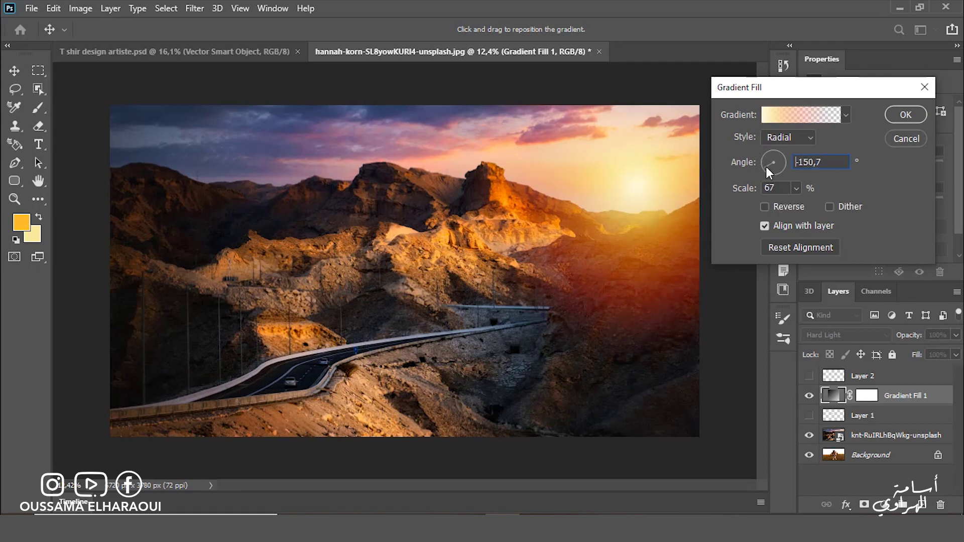
key("Return")
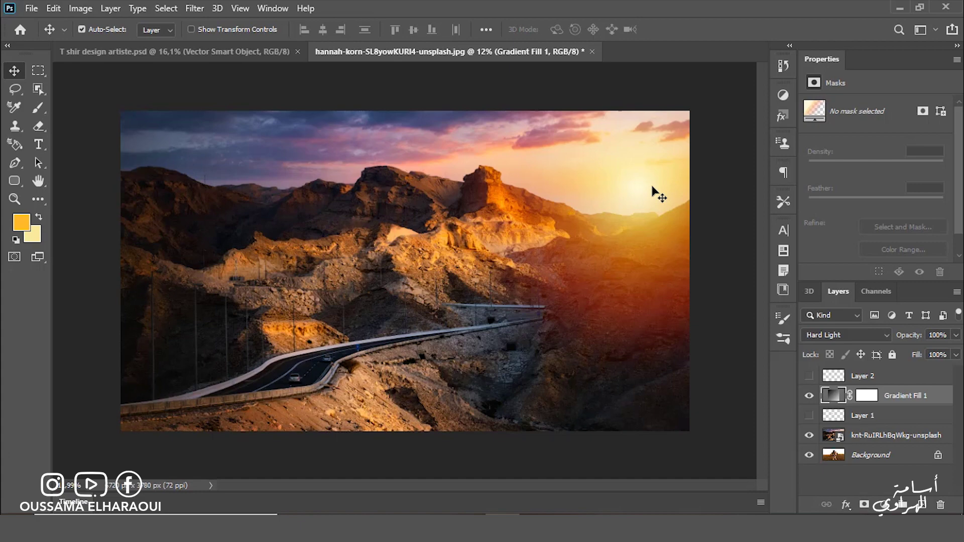
scroll(646, 200, "up", 1)
scroll(710, 155, "up", 2)
scroll(715, 167, "up", 2)
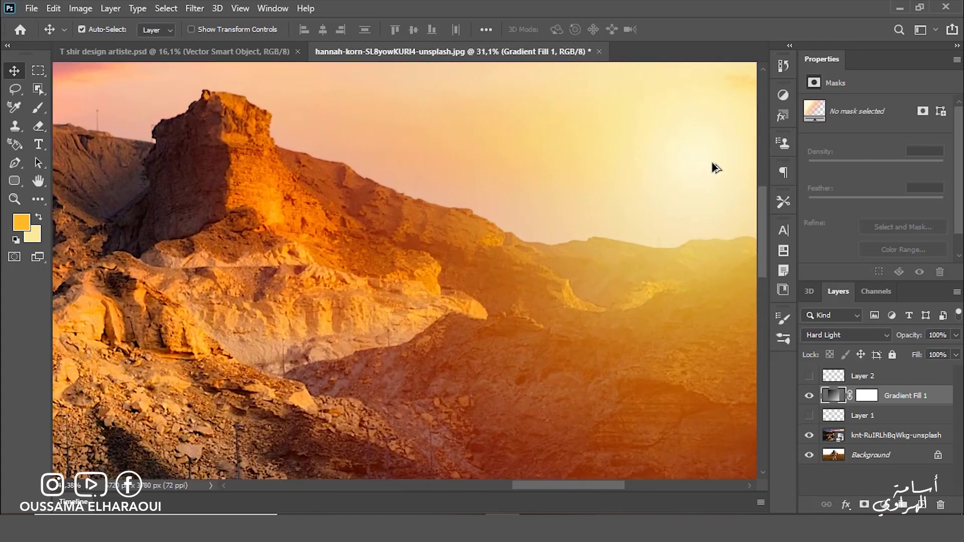
scroll(715, 167, "down", 1)
scroll(715, 167, "down", 1)
scroll(715, 168, "down", 2)
scroll(715, 168, "down", 1)
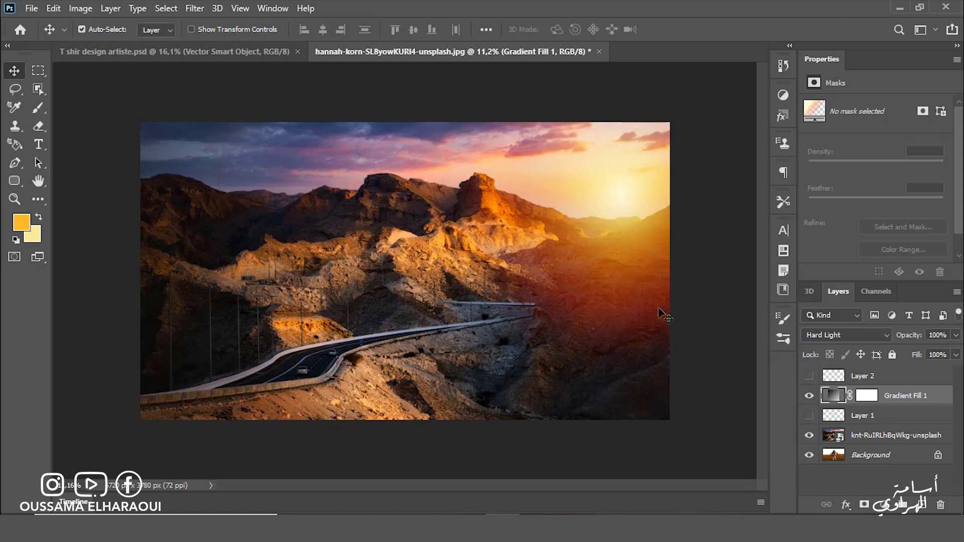
Step: Re-angle the sun glow to -93.88° and raise it higher into the sky, keeping 67% scale
double_click(836, 396)
left_click_drag(769, 169, 774, 170)
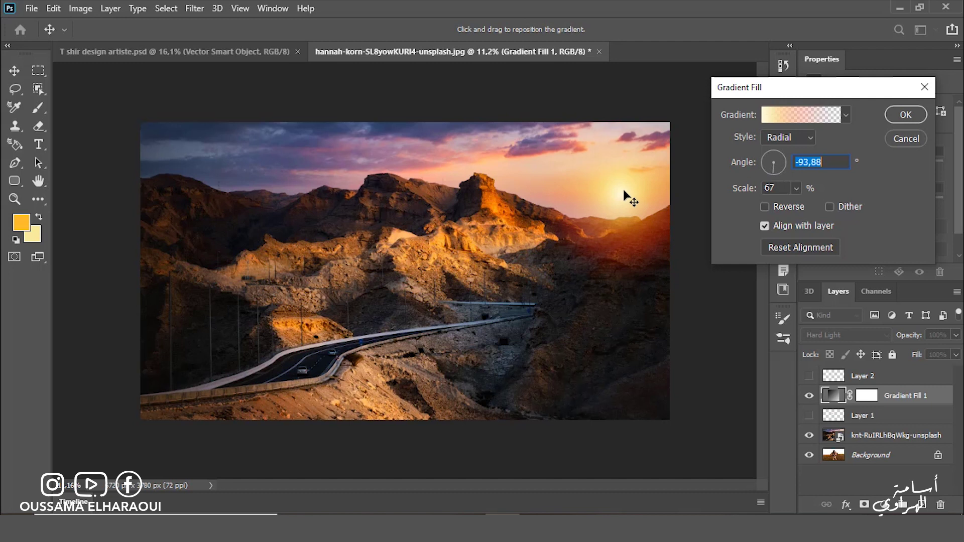
left_click_drag(622, 190, 614, 177)
left_click(797, 189)
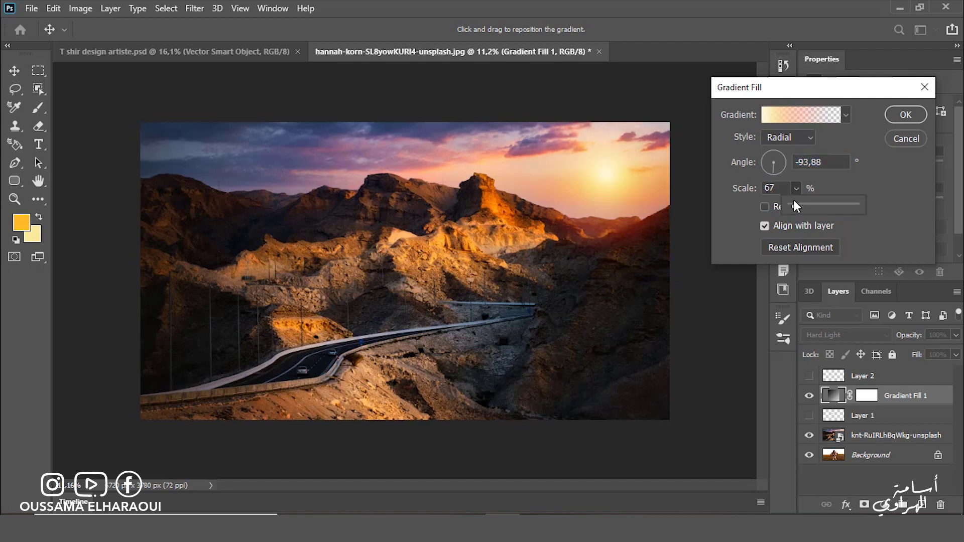
left_click_drag(797, 205, 796, 203)
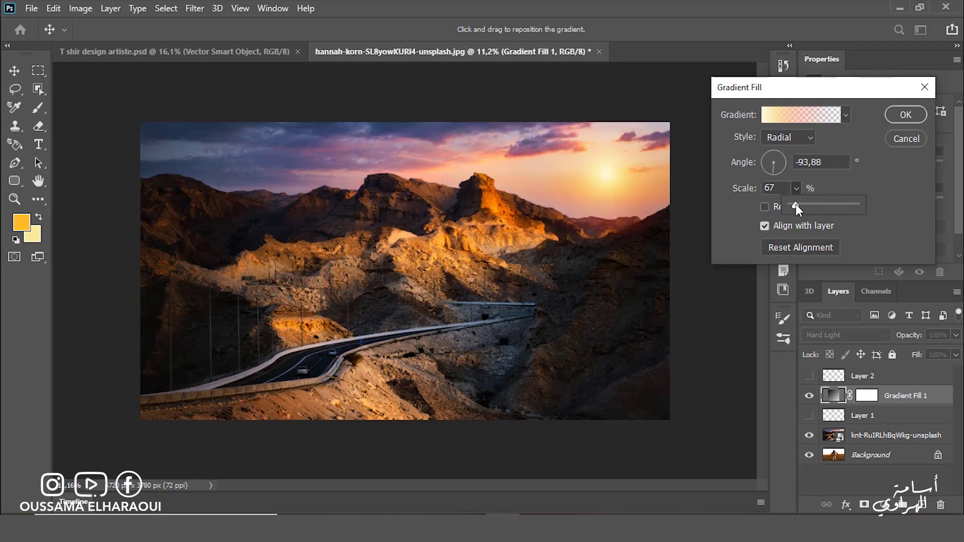
left_click(905, 115)
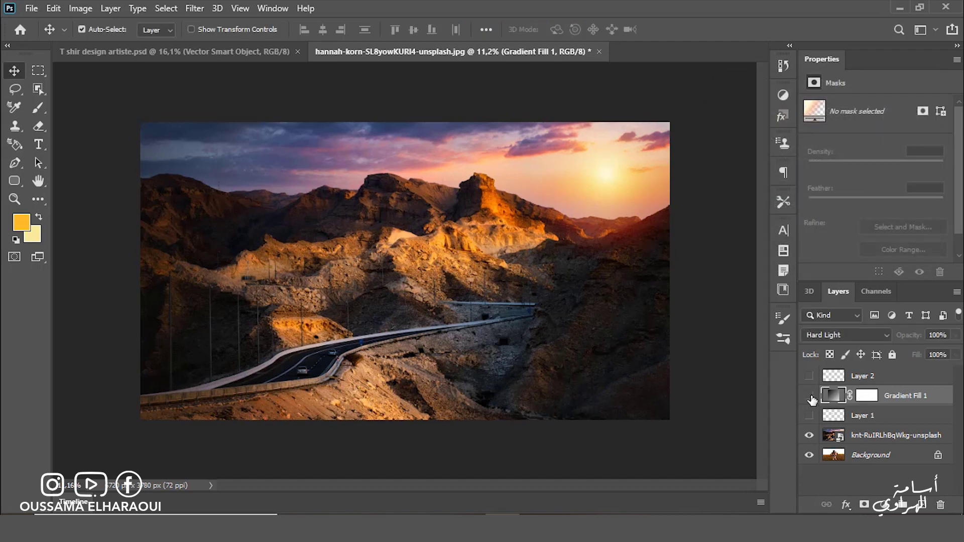
left_click(809, 396)
left_click(810, 397)
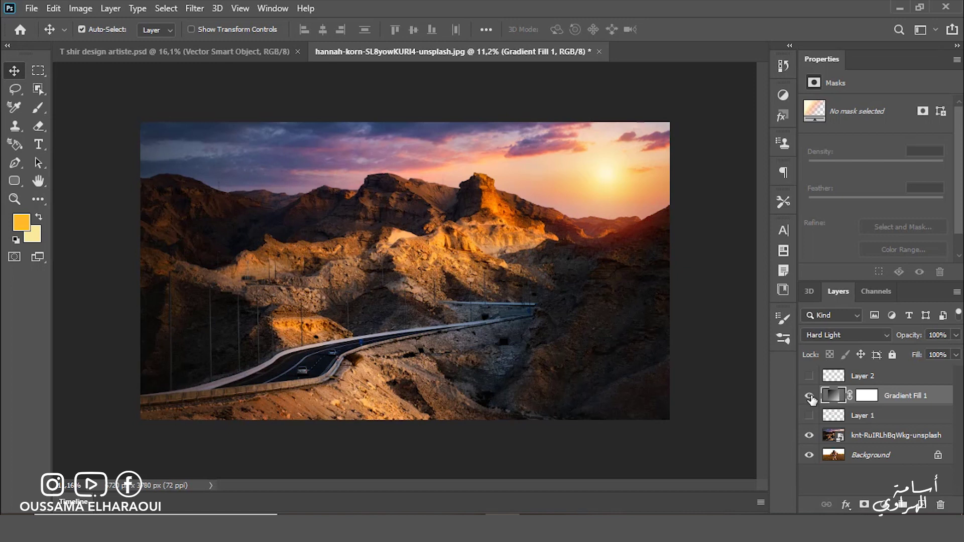